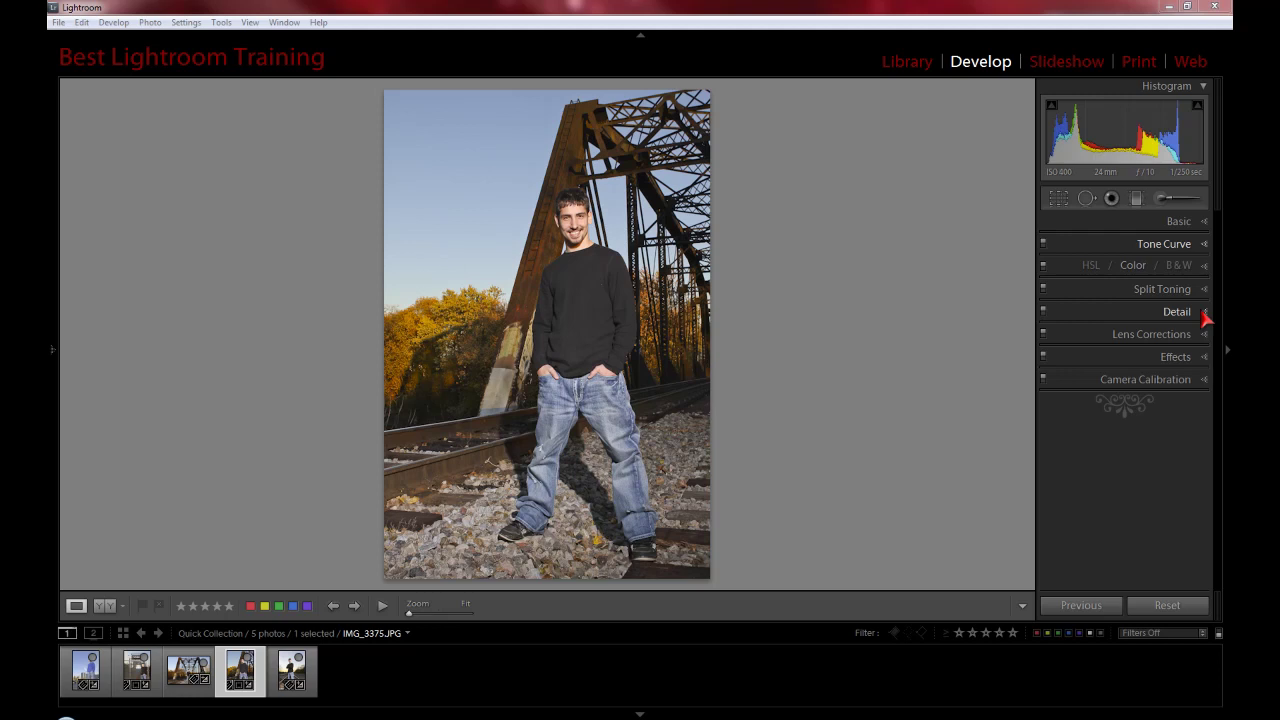
Examine the Detail settings, then the HSL saturation and luminance adjustments and the Color adjustments for all color ranges.
click(1205, 314)
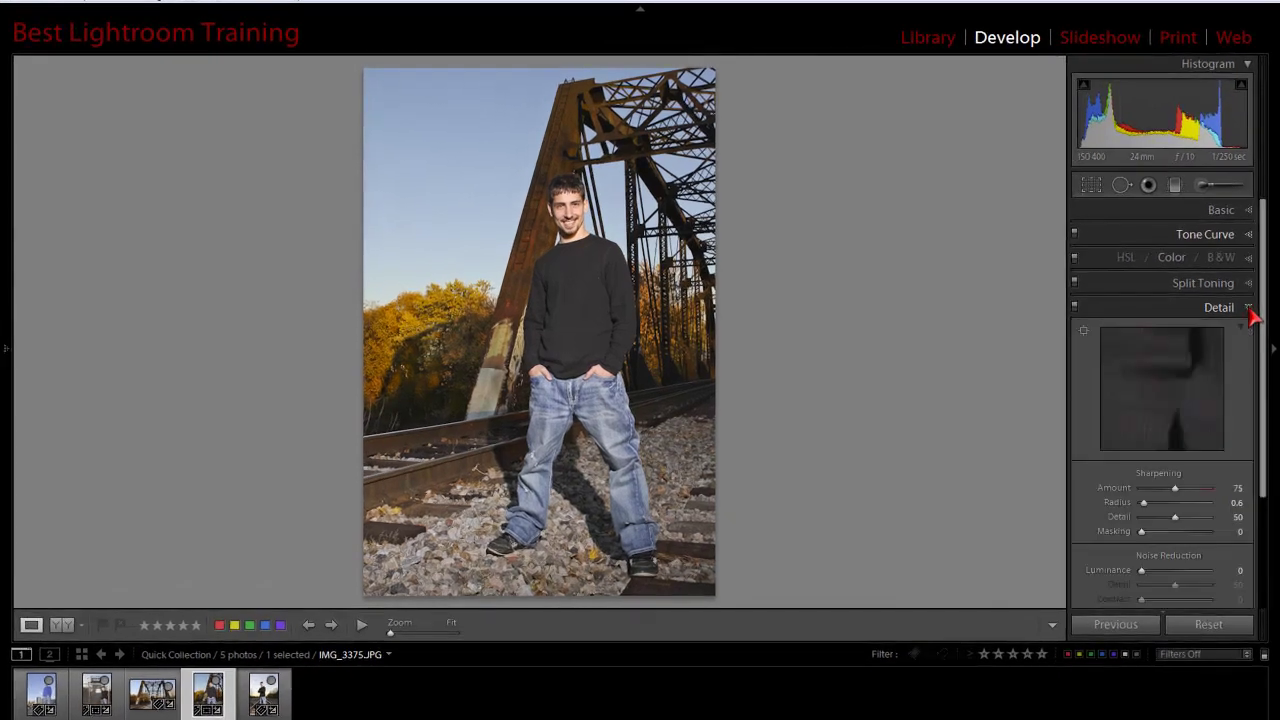
click(1251, 312)
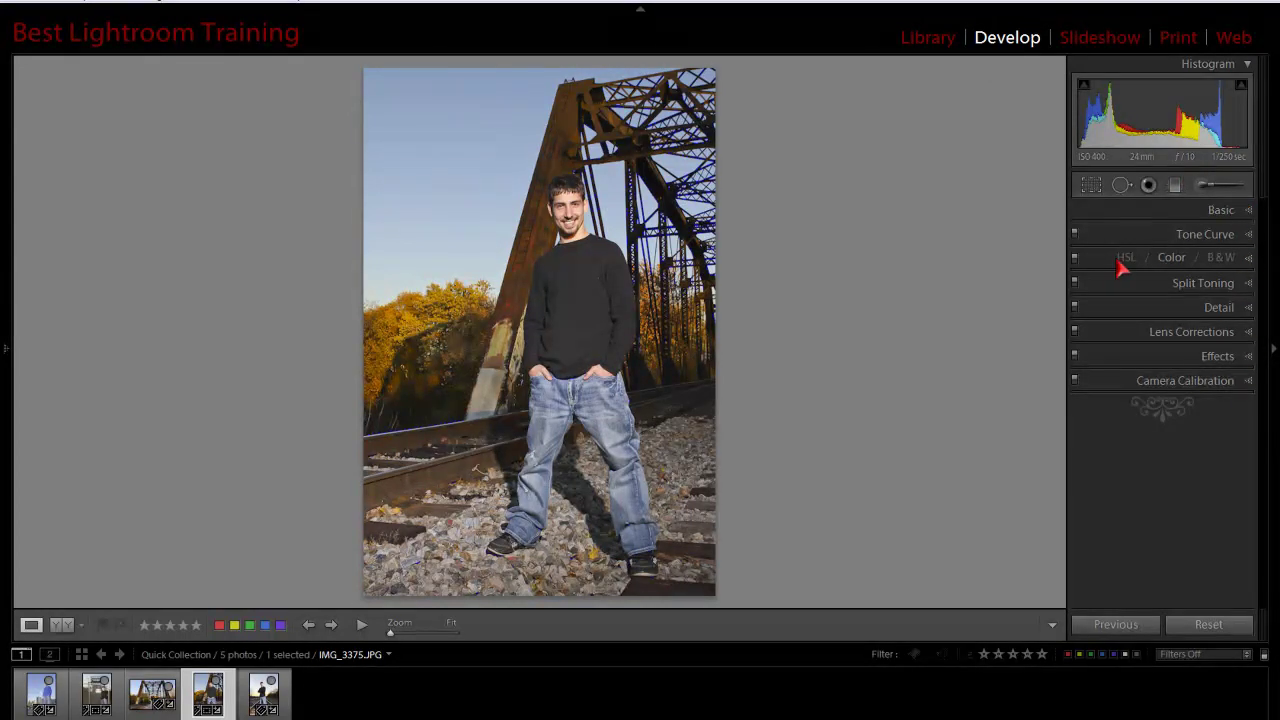
click(1221, 258)
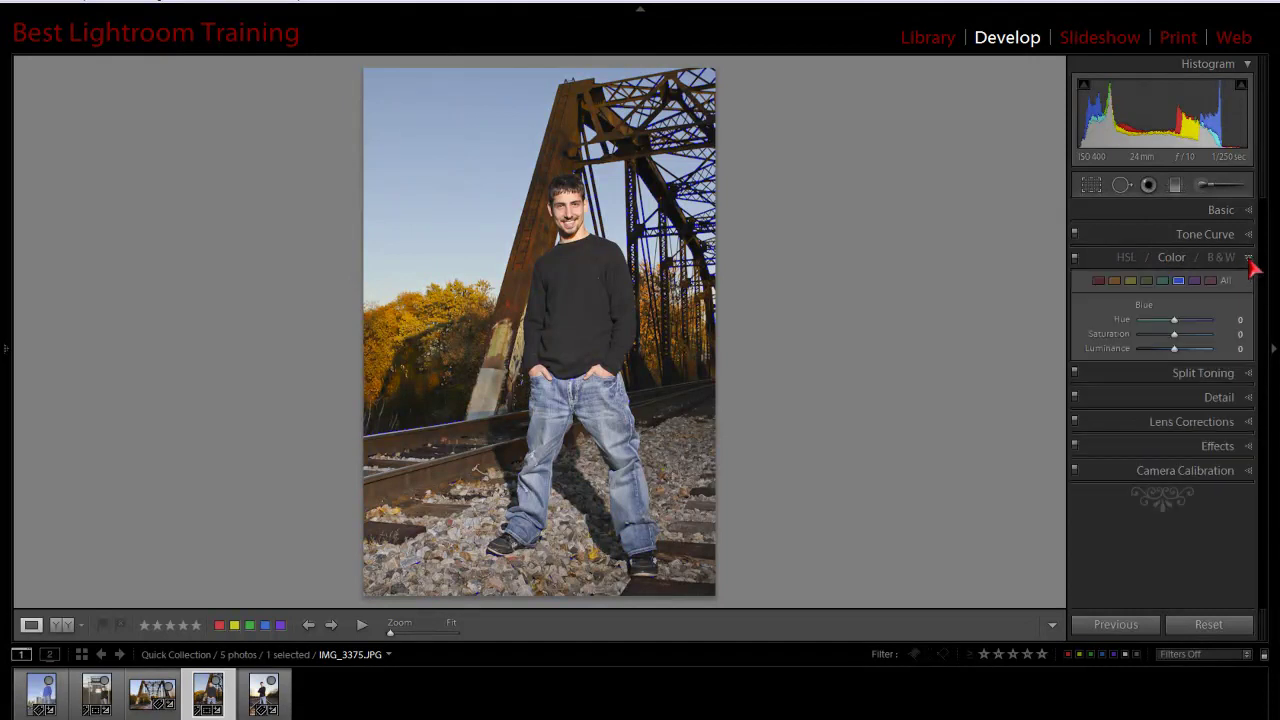
click(1119, 266)
click(1124, 259)
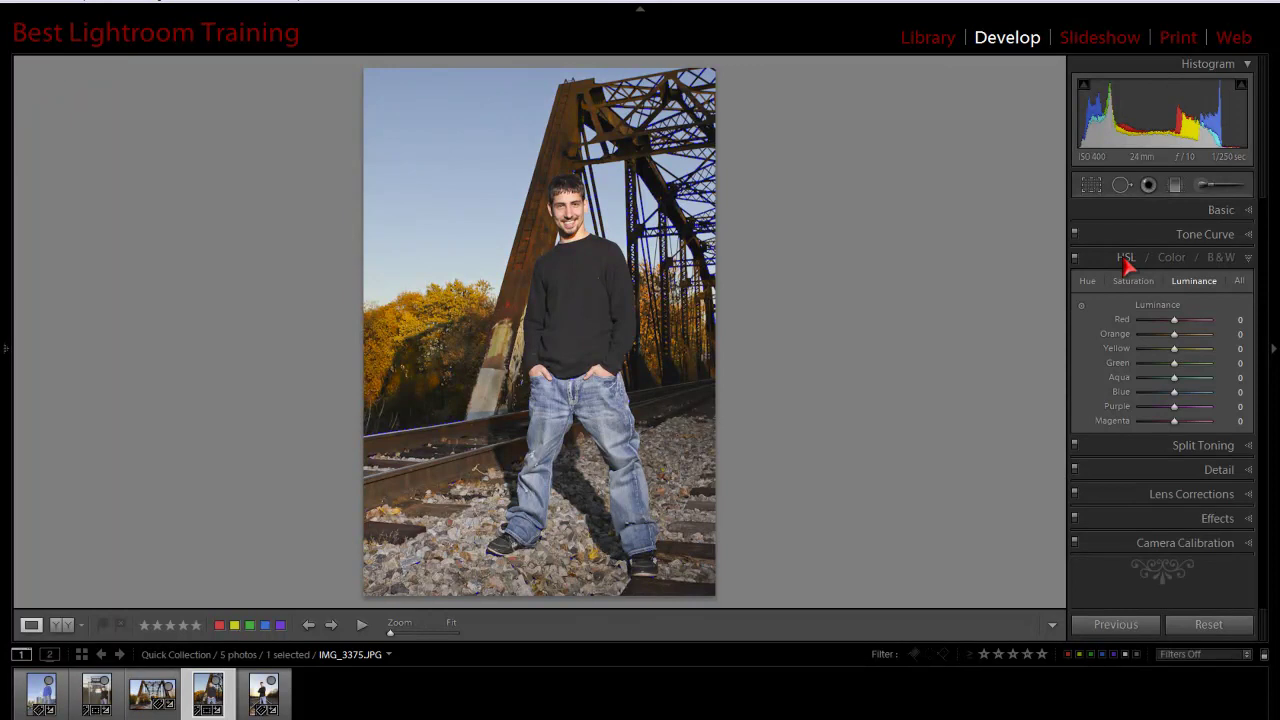
click(1135, 281)
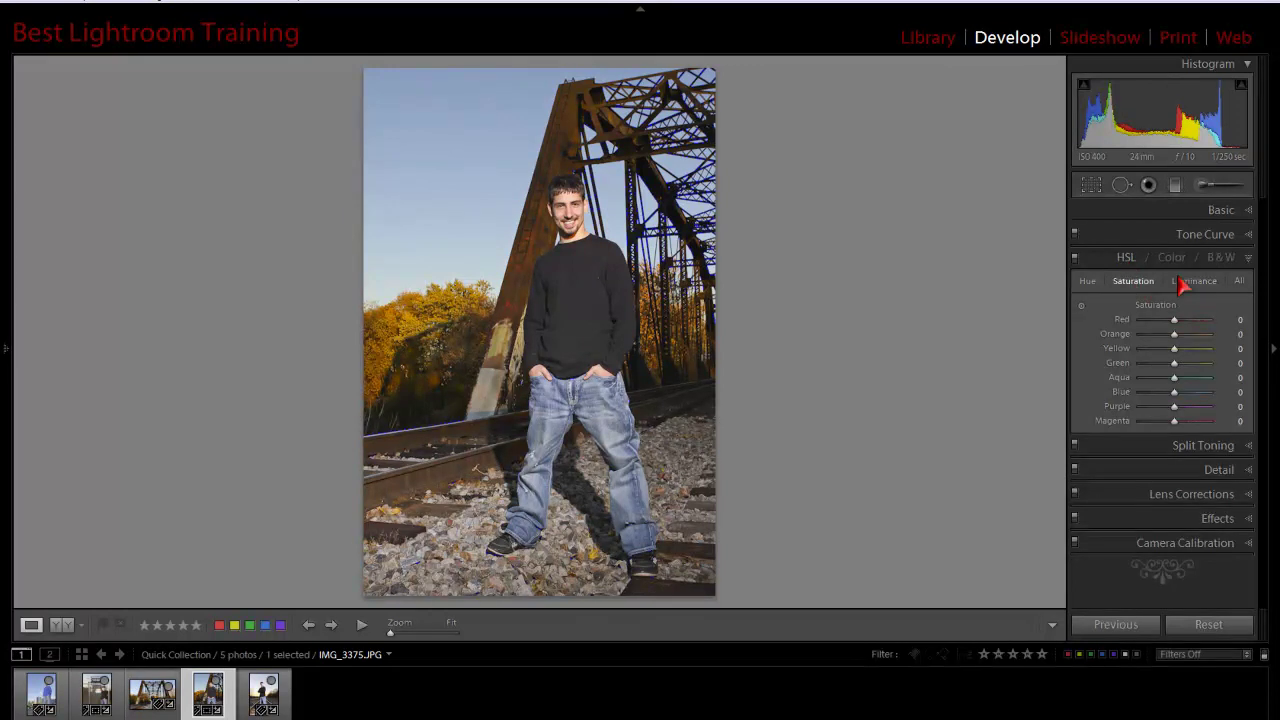
click(1198, 283)
click(1138, 284)
click(1171, 260)
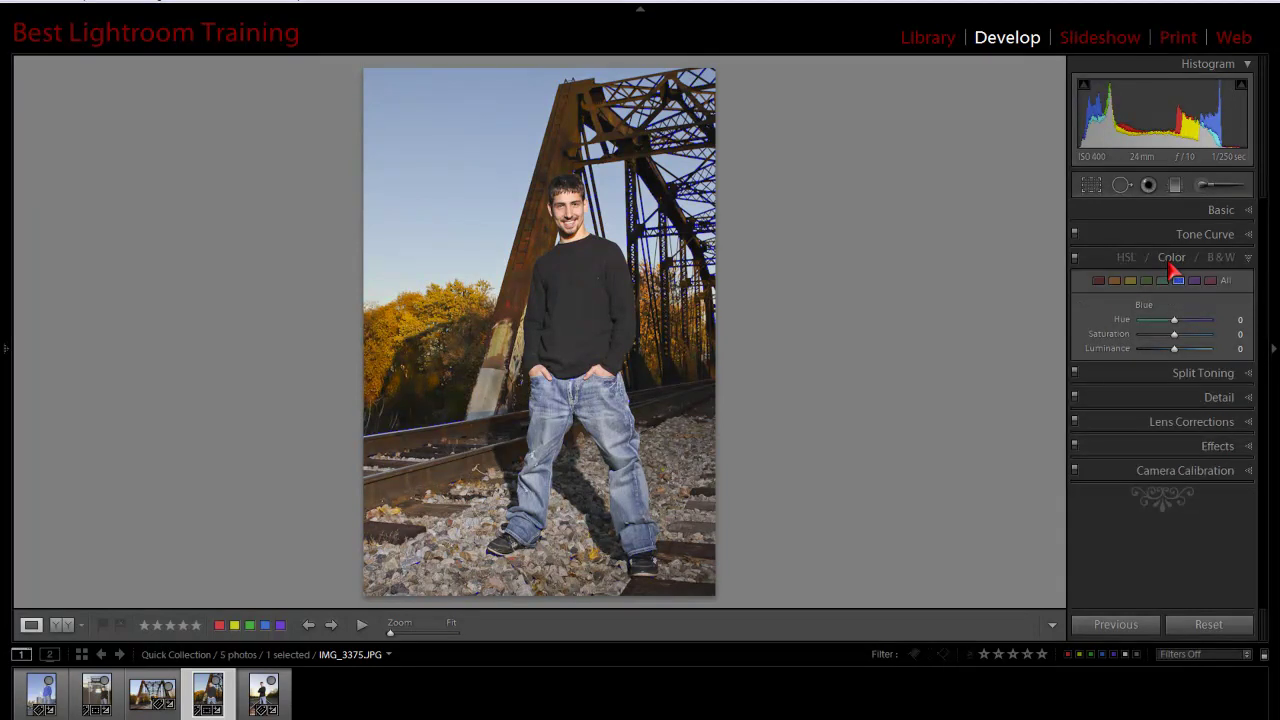
click(1225, 281)
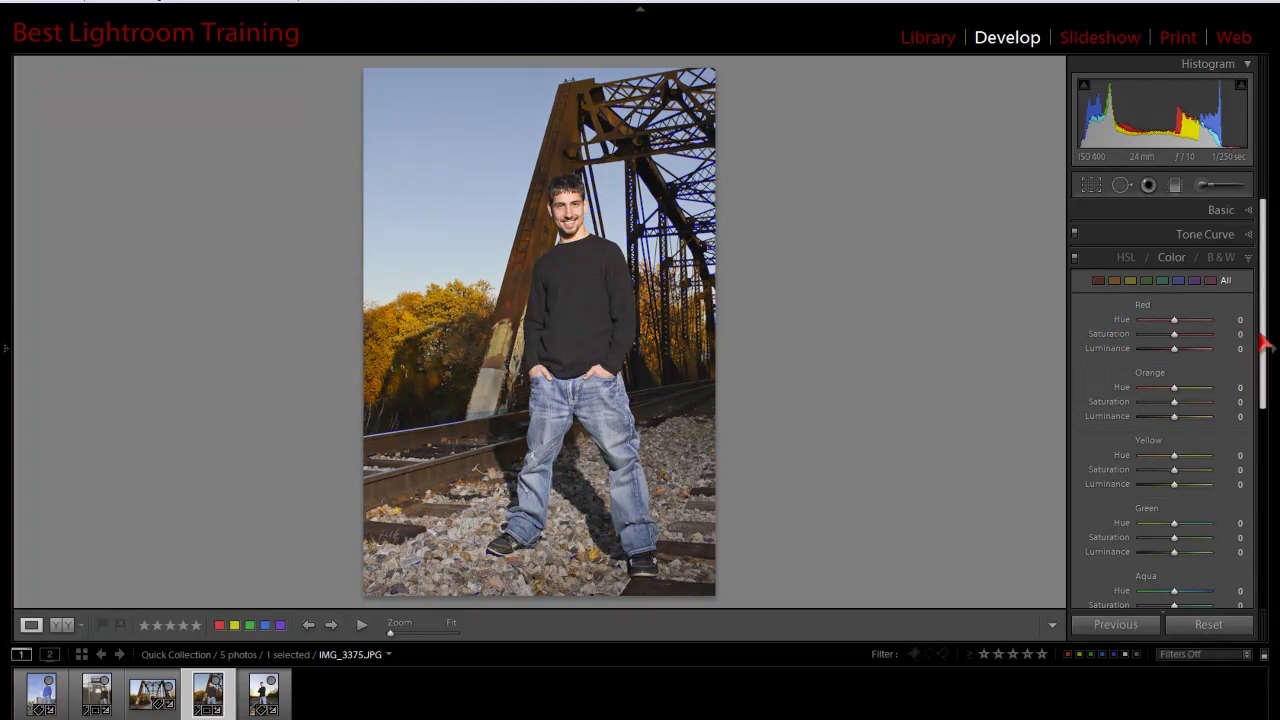
drag(1266, 385, 1260, 286)
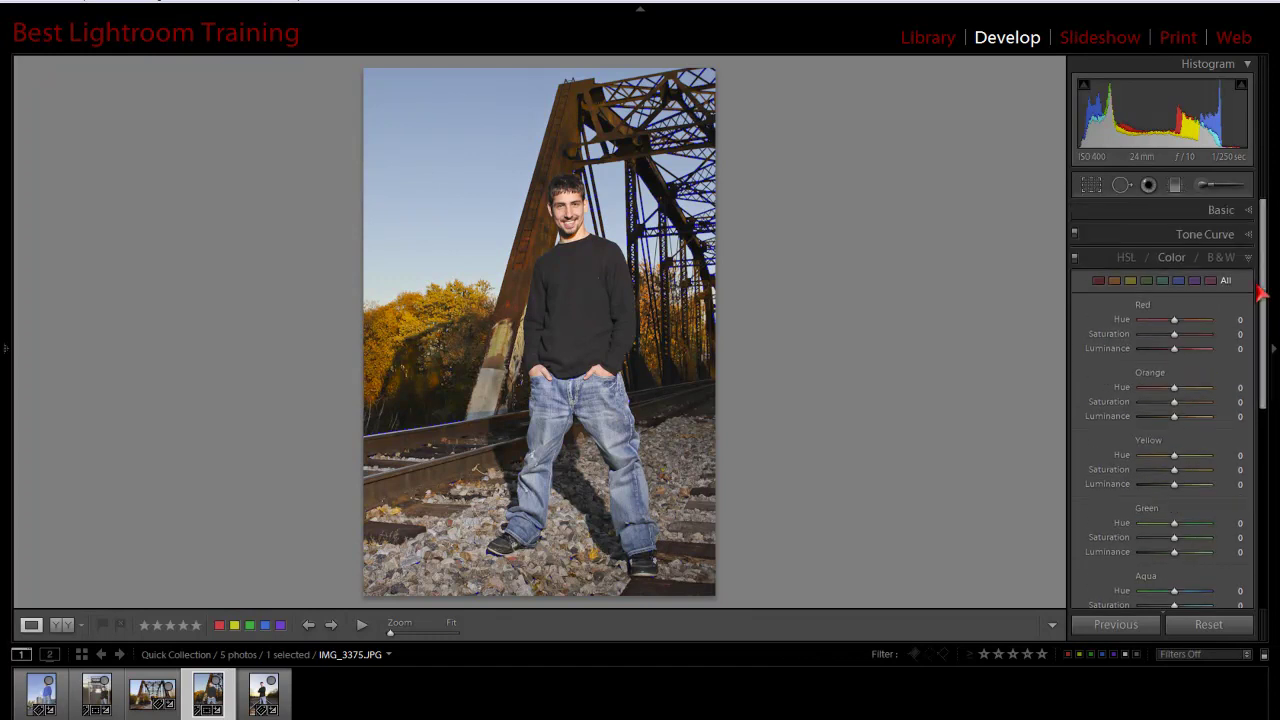
Set the Blue color range's saturation to +52 and luminance to -45 to deepen the sky.
click(1179, 283)
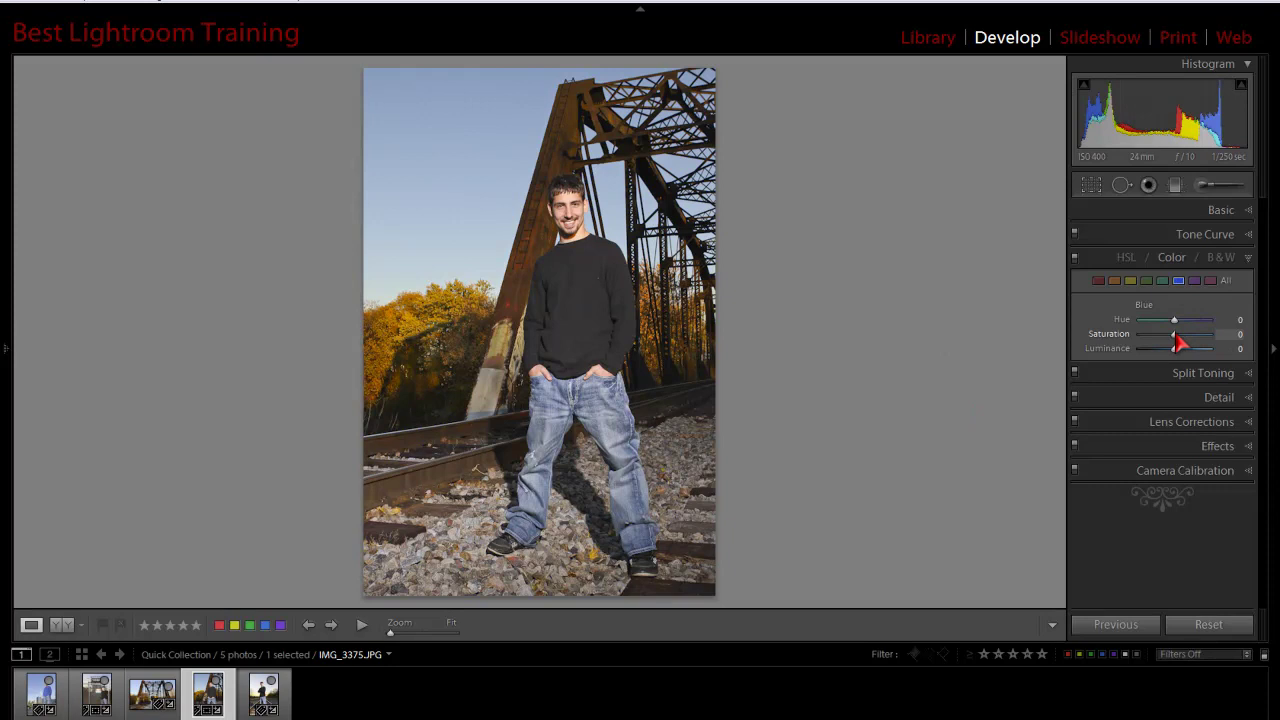
drag(1175, 338, 1191, 337)
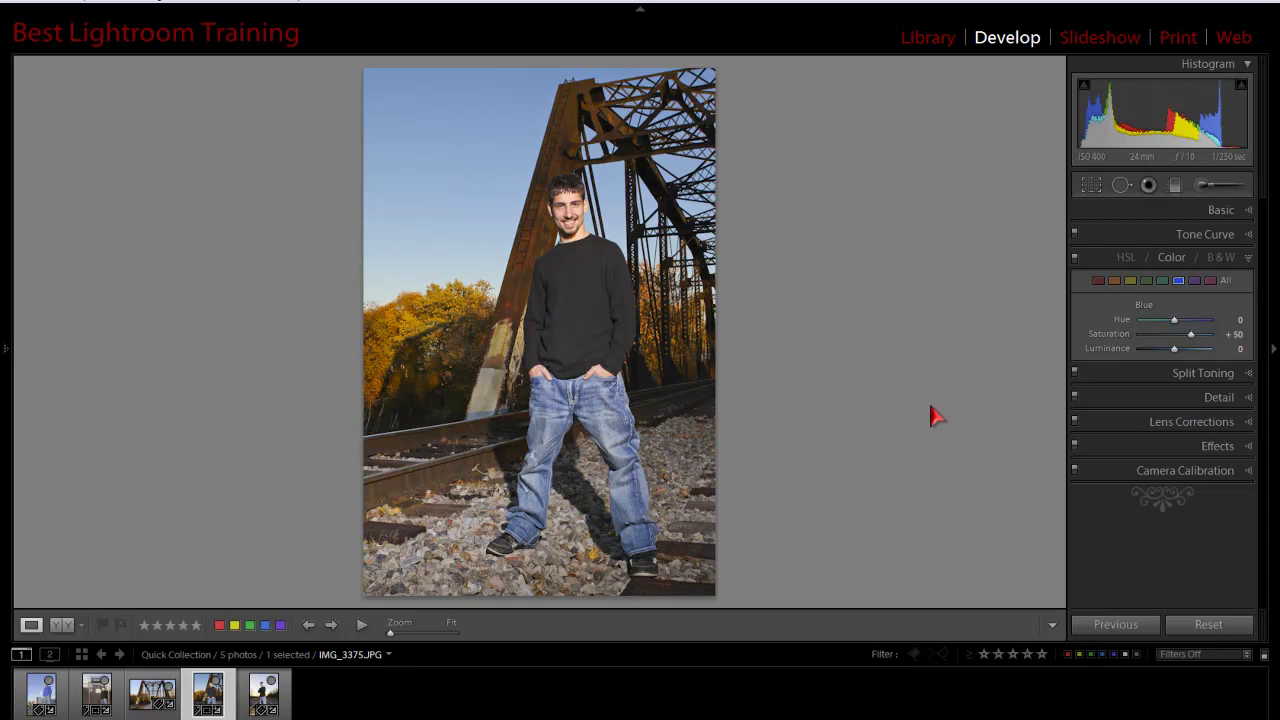
drag(1175, 358, 1194, 336)
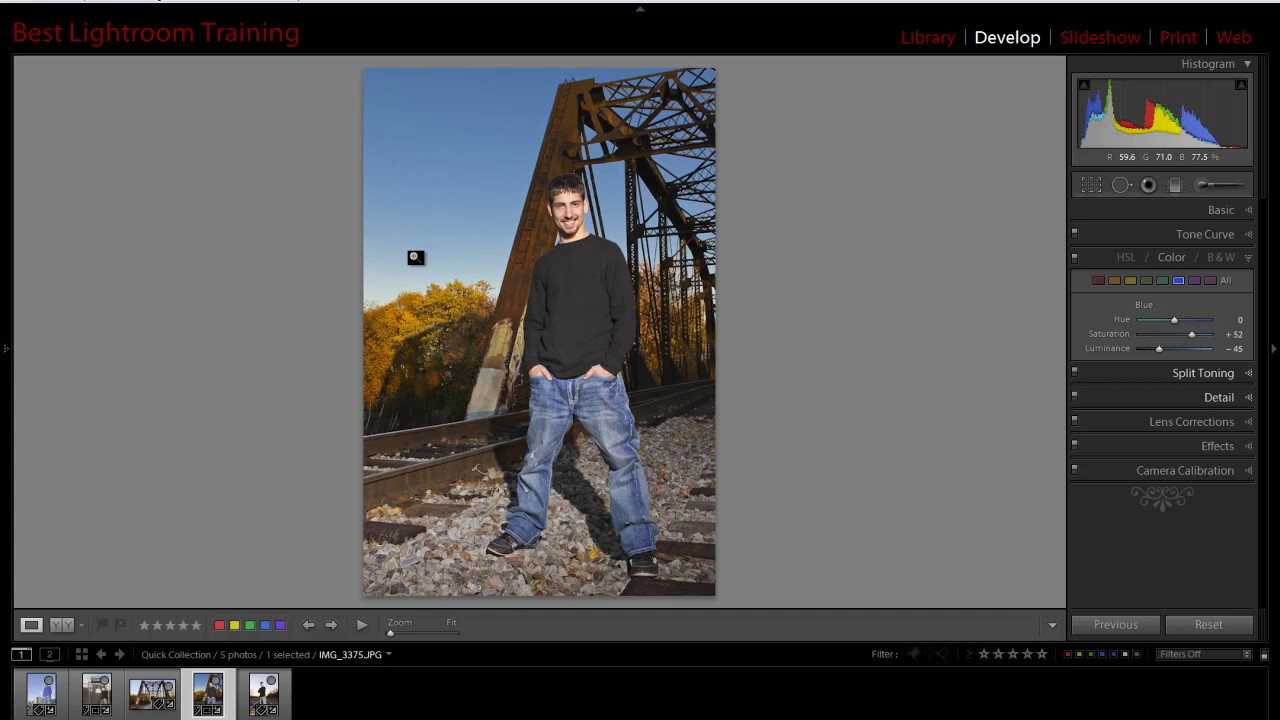
click(1073, 256)
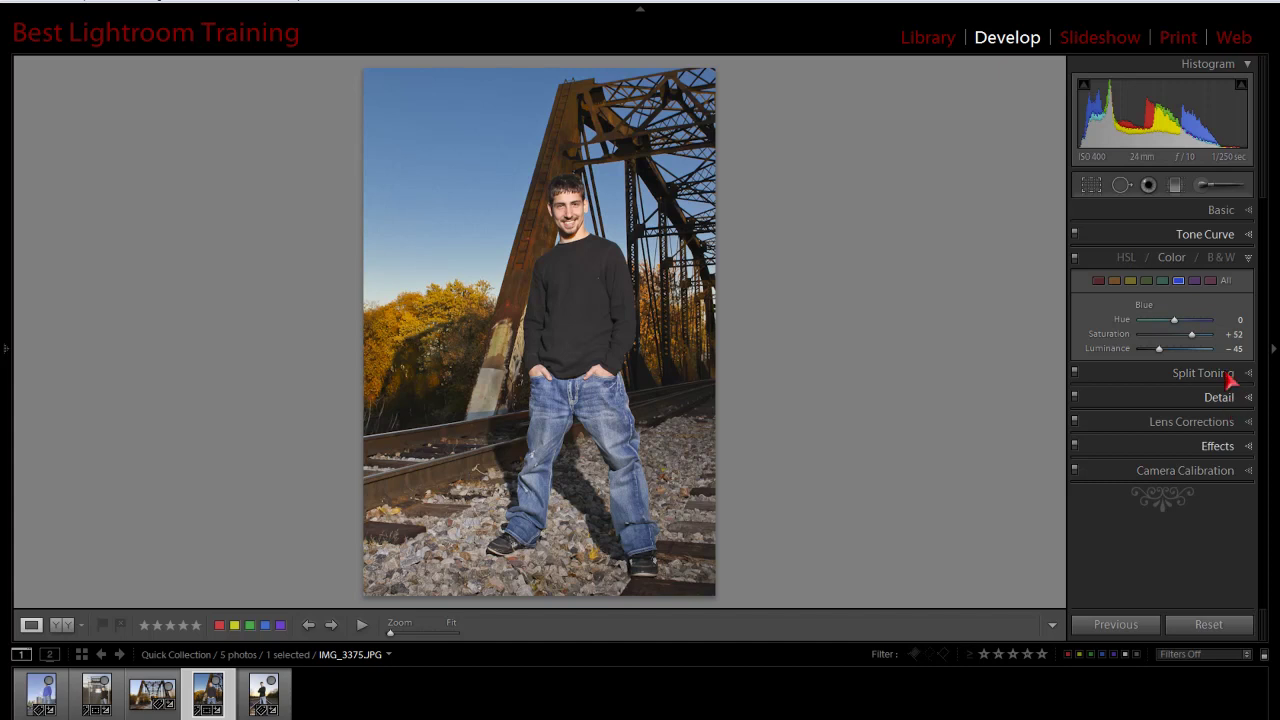
Set the color noise reduction to 100 and its detail to 100.
click(1250, 400)
drag(1264, 400, 1265, 495)
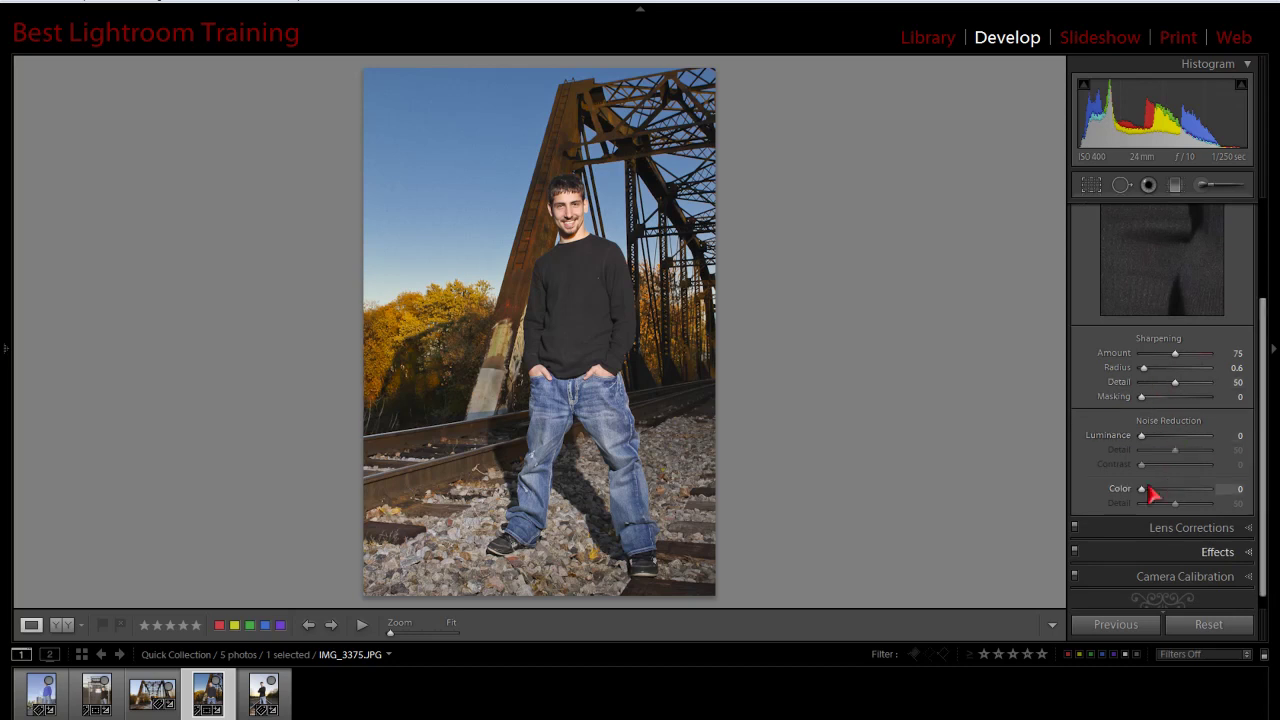
drag(1141, 489, 1277, 498)
drag(1168, 497, 1134, 491)
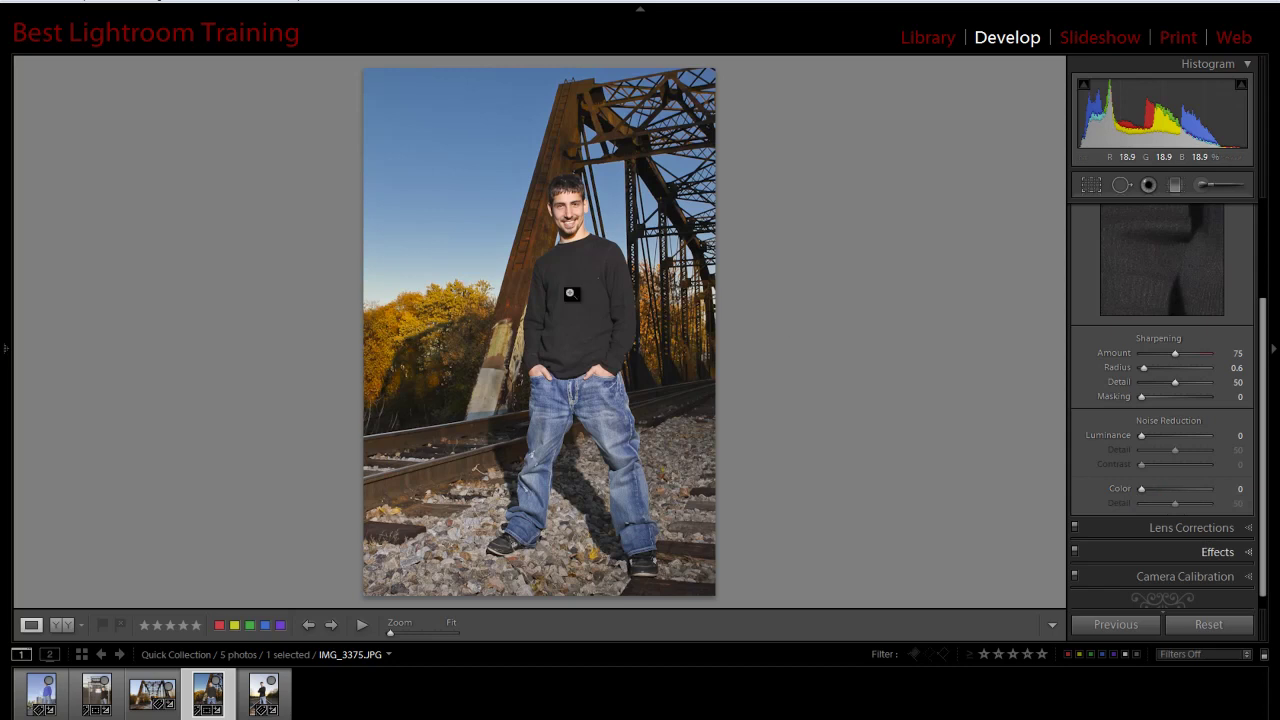
click(570, 293)
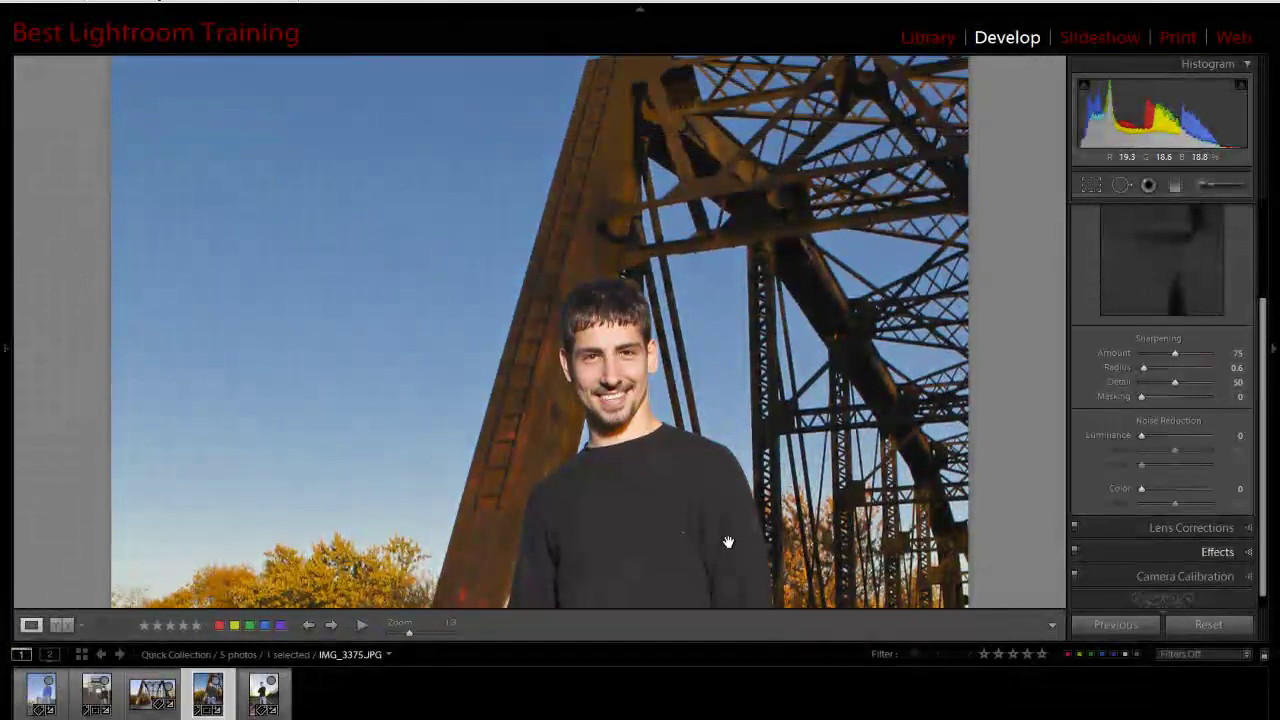
drag(683, 482, 680, 527)
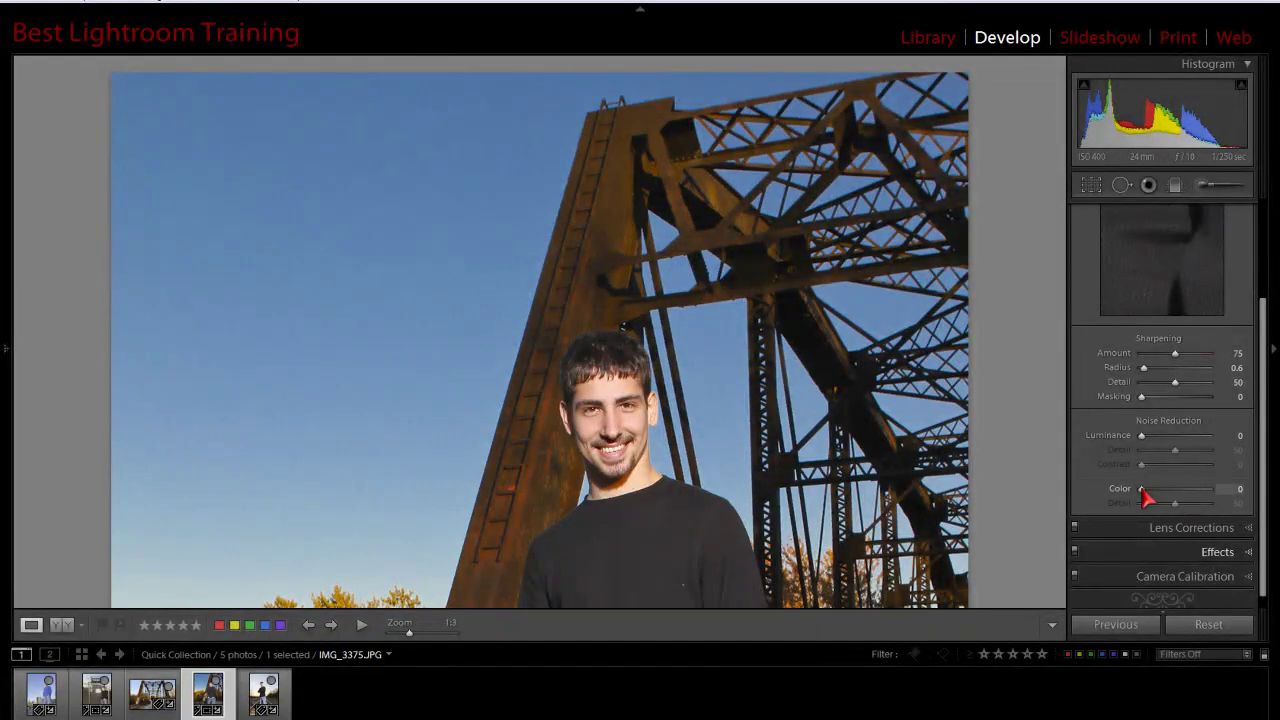
drag(1142, 490, 1040, 503)
drag(1266, 477, 1266, 514)
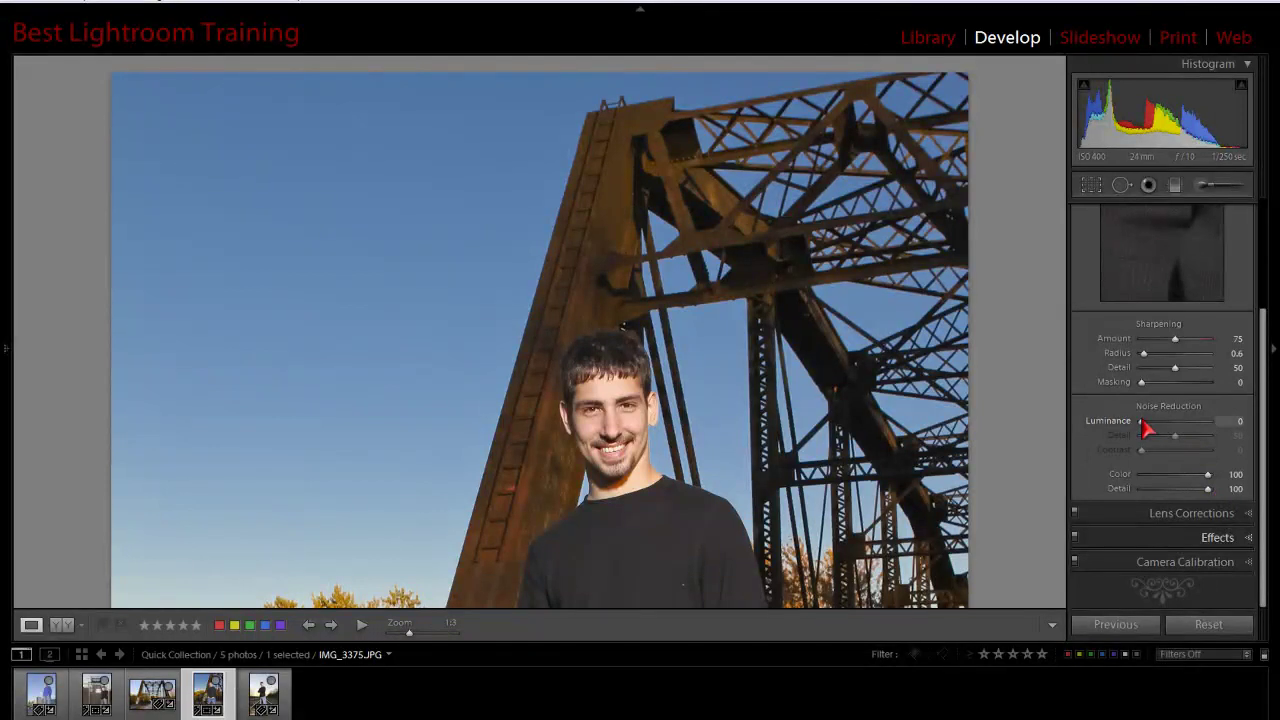
Set the luminance noise reduction to 77 and its detail to 100.
click(668, 512)
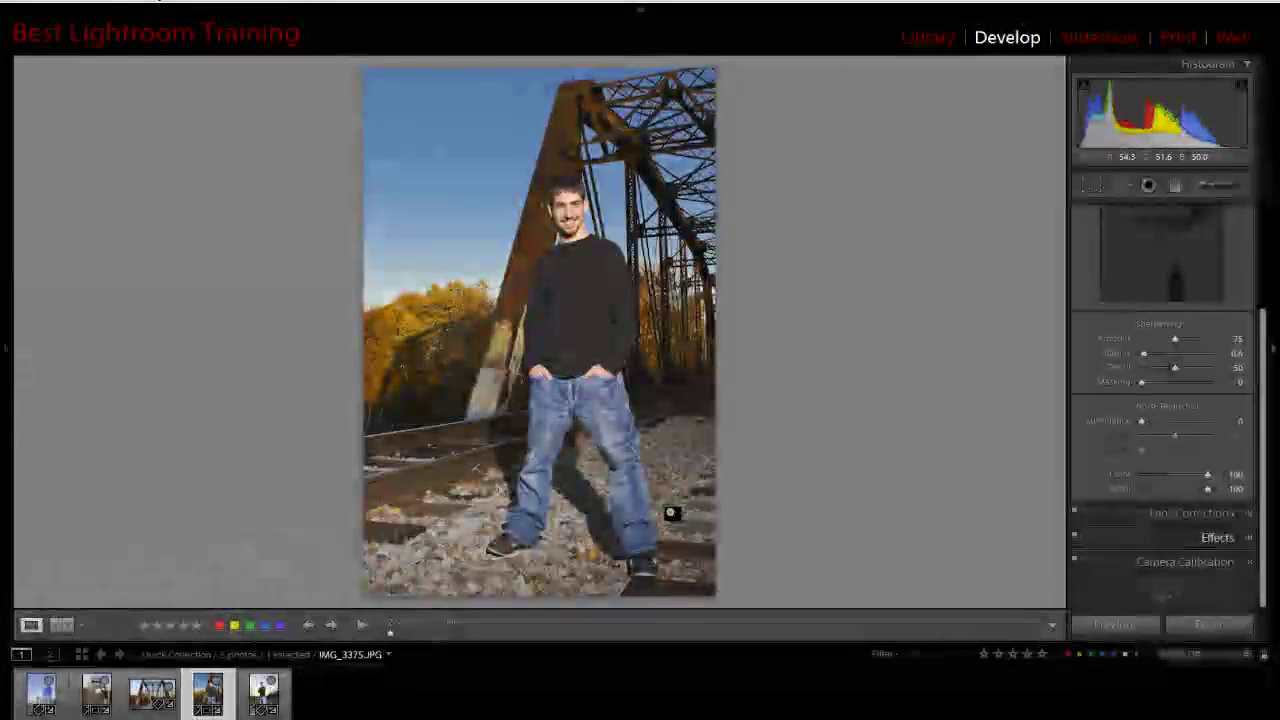
drag(1142, 422, 1232, 438)
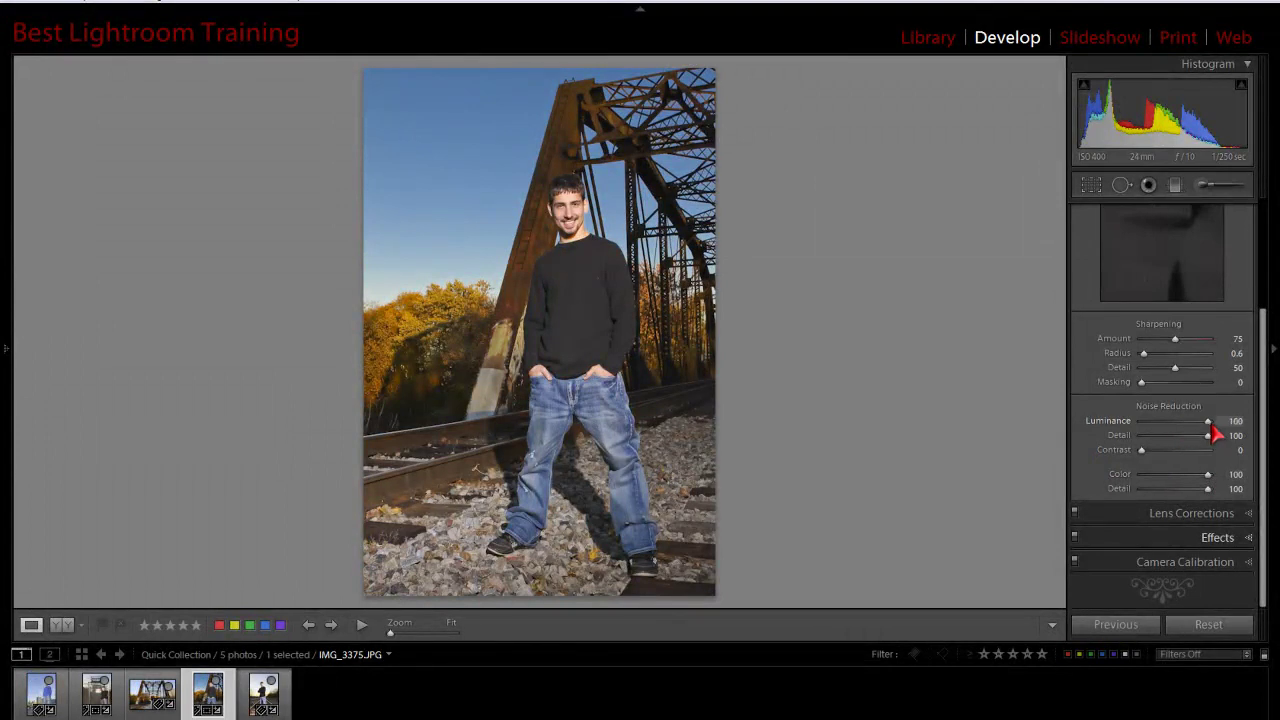
drag(1209, 426, 1183, 430)
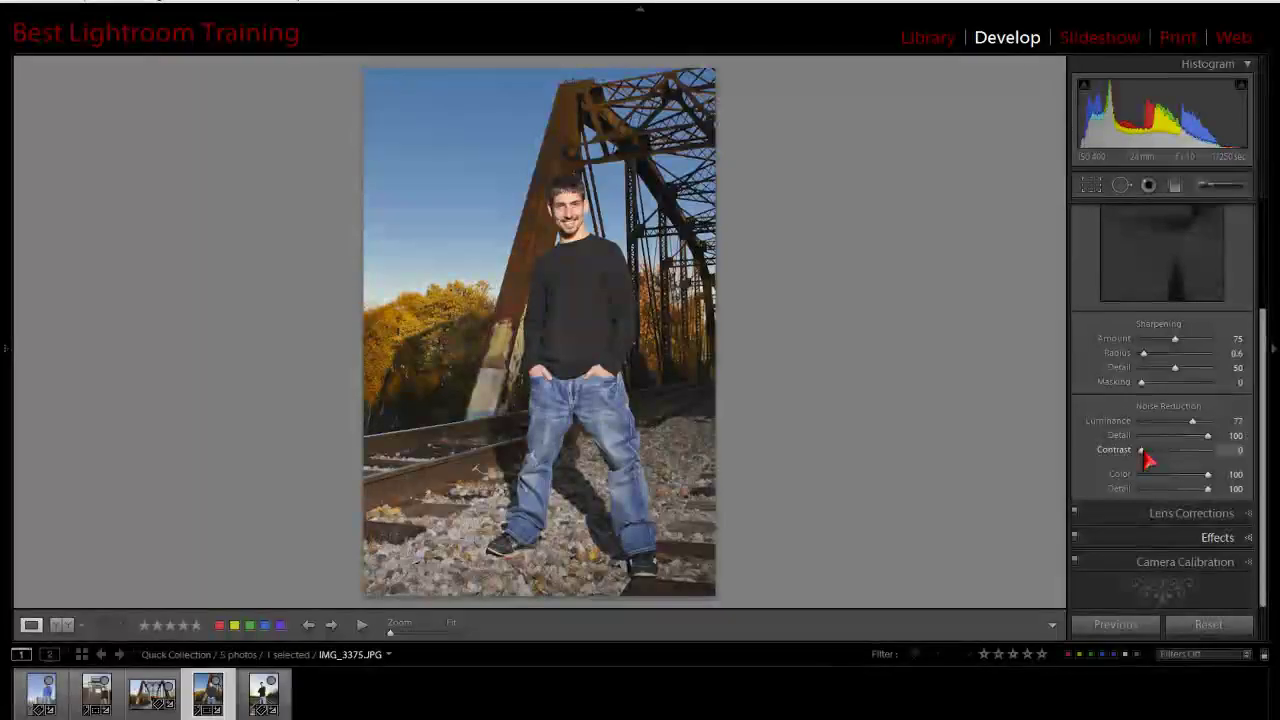
Inspect the noise reduction in the sky, clothing and gravel of the photo at 1:3 magnification.
click(508, 262)
drag(515, 236, 586, 510)
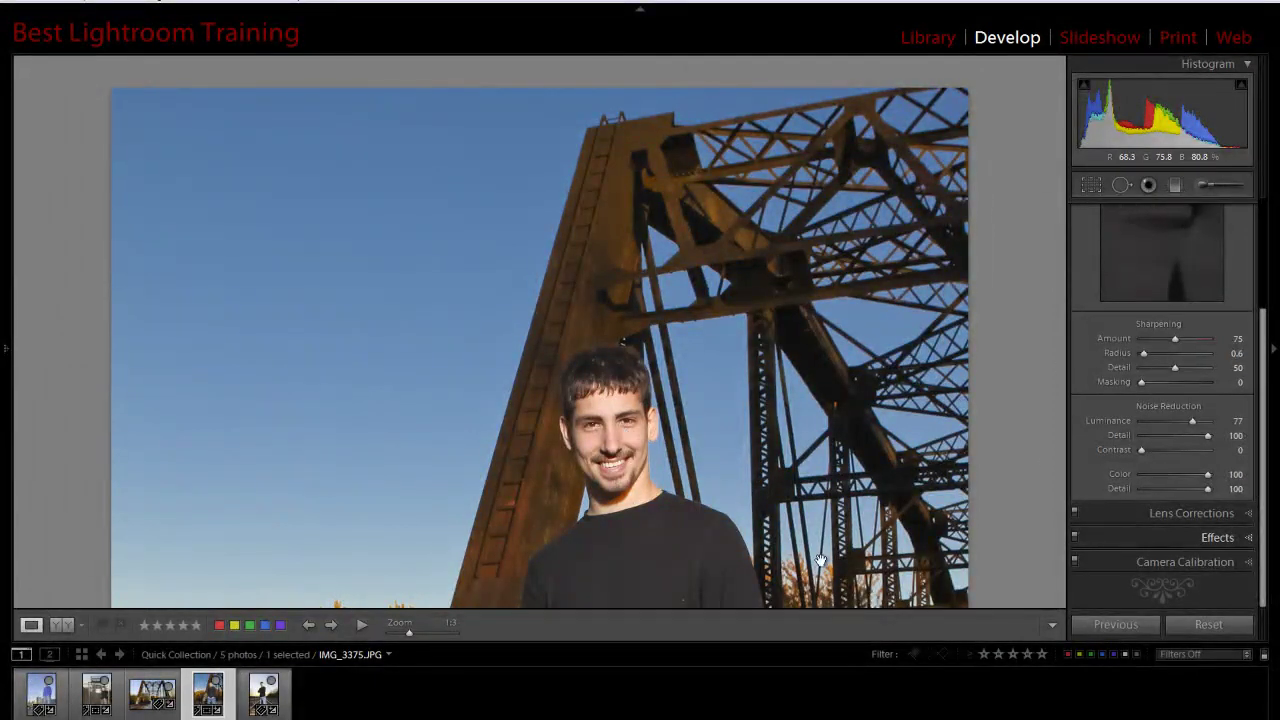
scroll(705, 550, down, 5)
scroll(690, 483, down, 8)
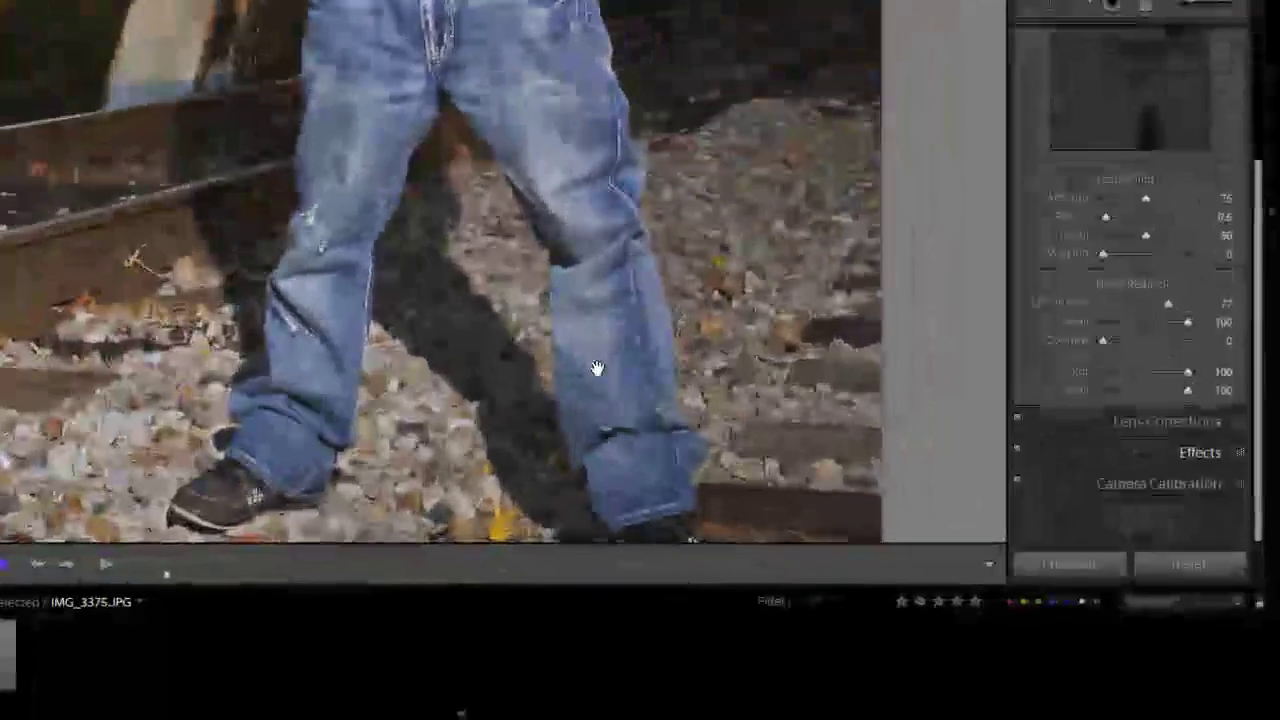
scroll(596, 369, down, 3)
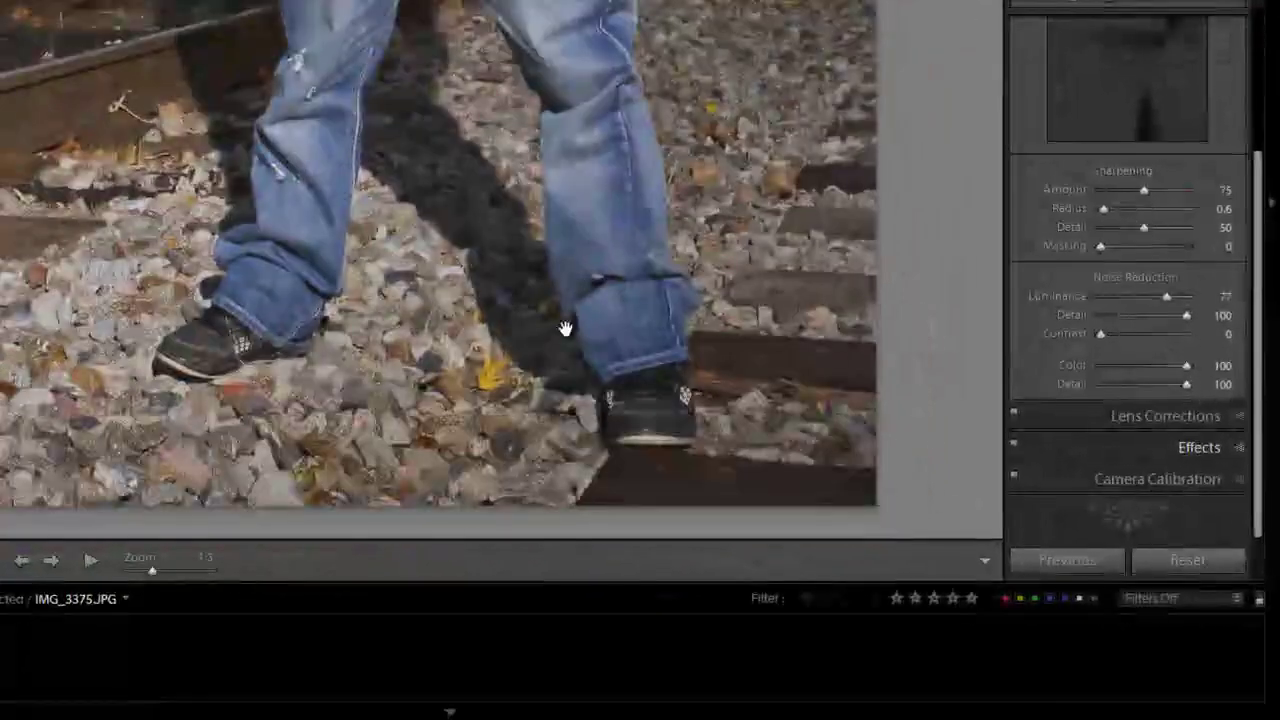
scroll(608, 402, up, 9)
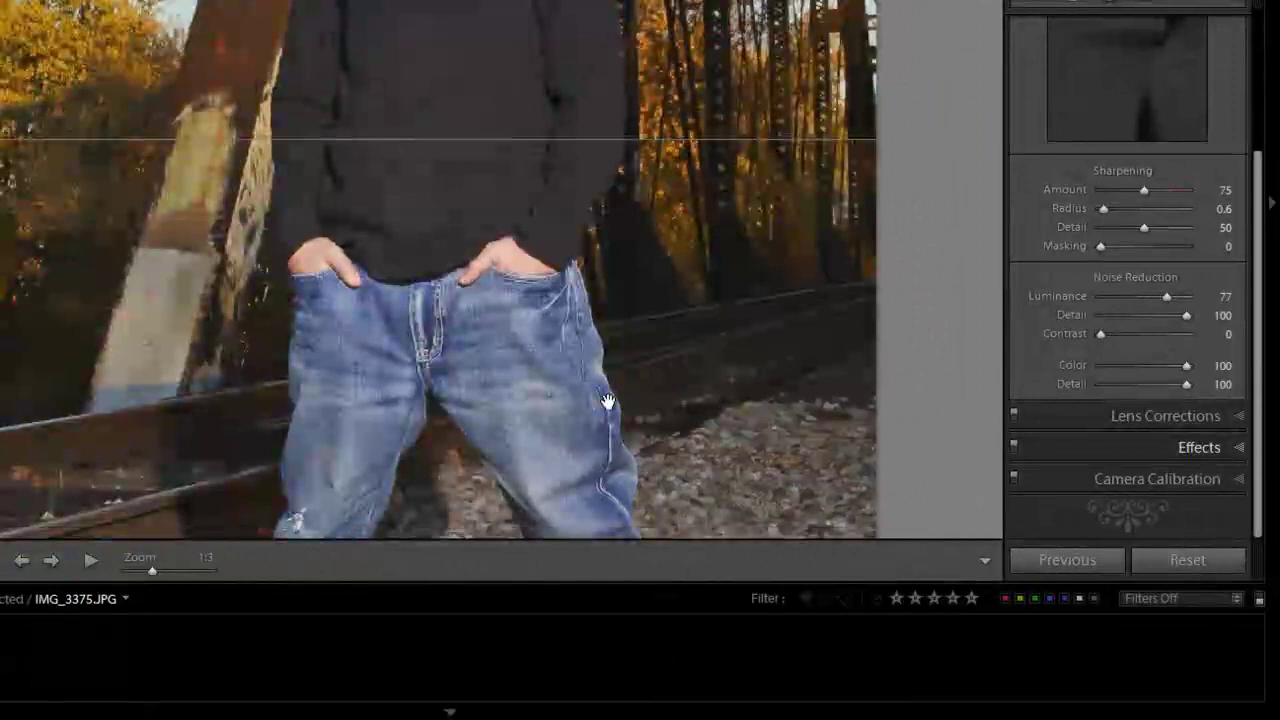
scroll(618, 452, up, 2)
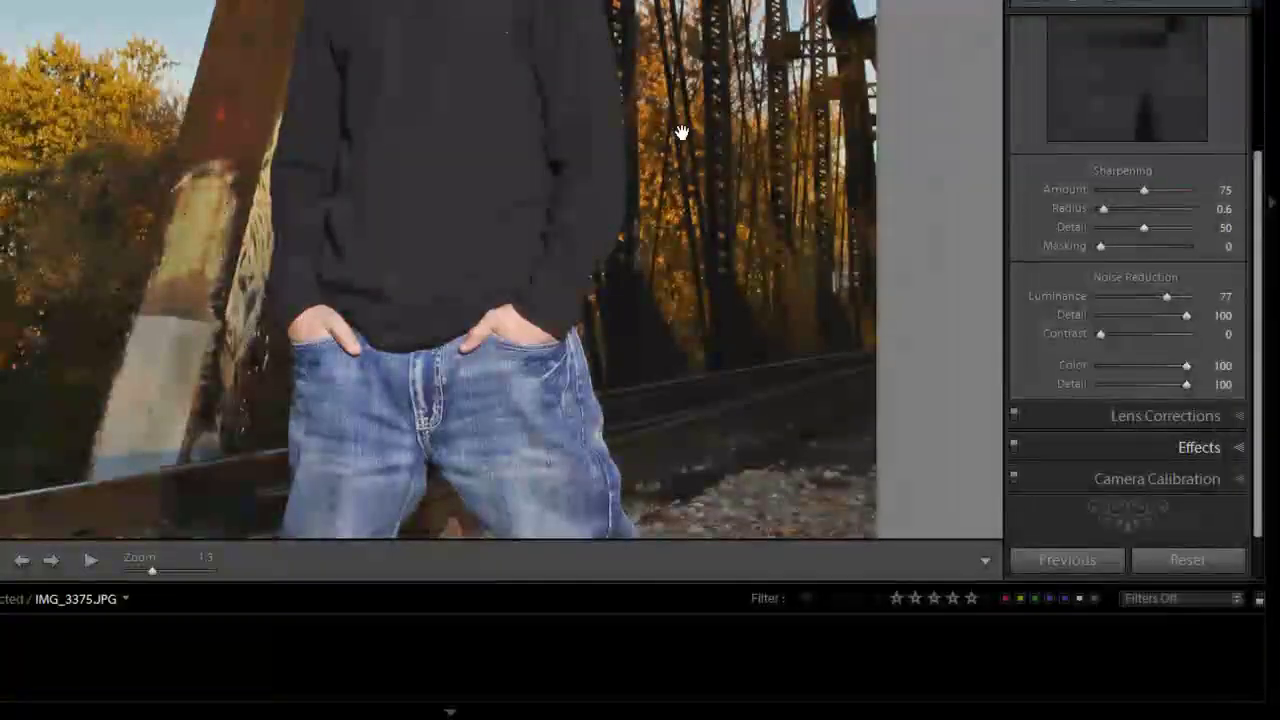
click(123, 151)
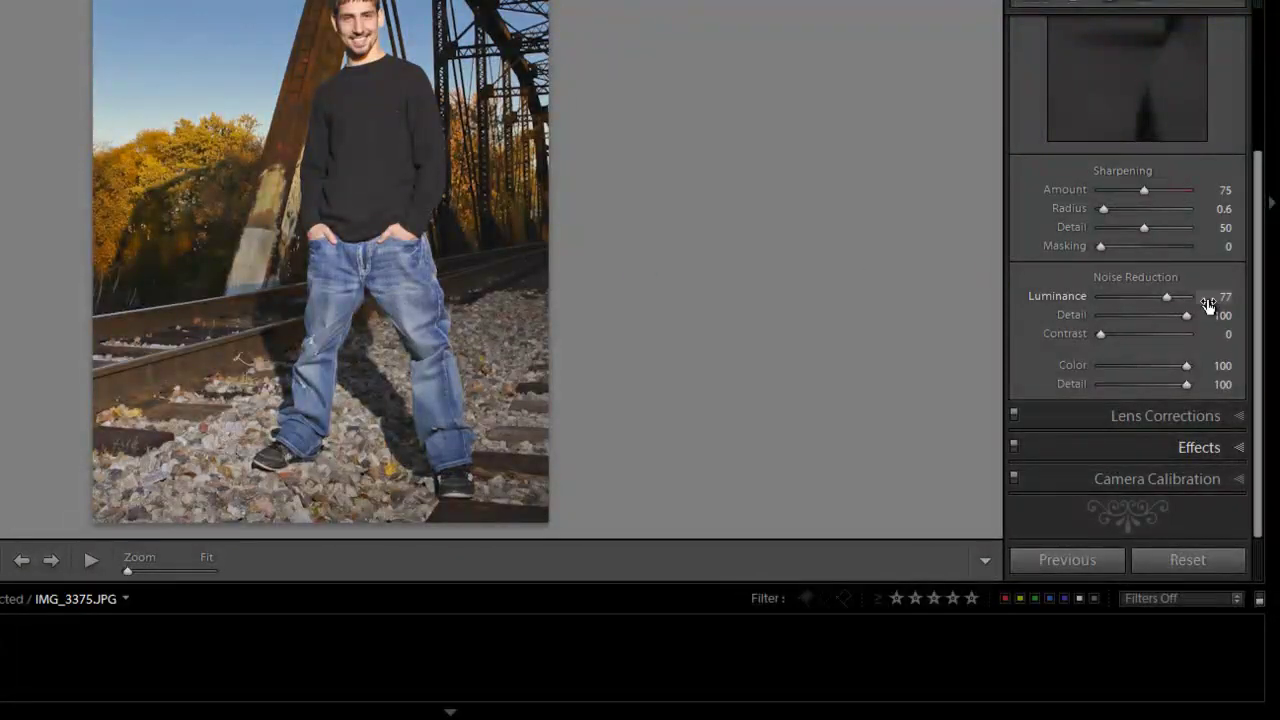
Review the Color adjustments for the Blue range and for all color ranges.
click(1268, 360)
click(1270, 229)
scroll(1250, 200, up, 3)
click(1230, 68)
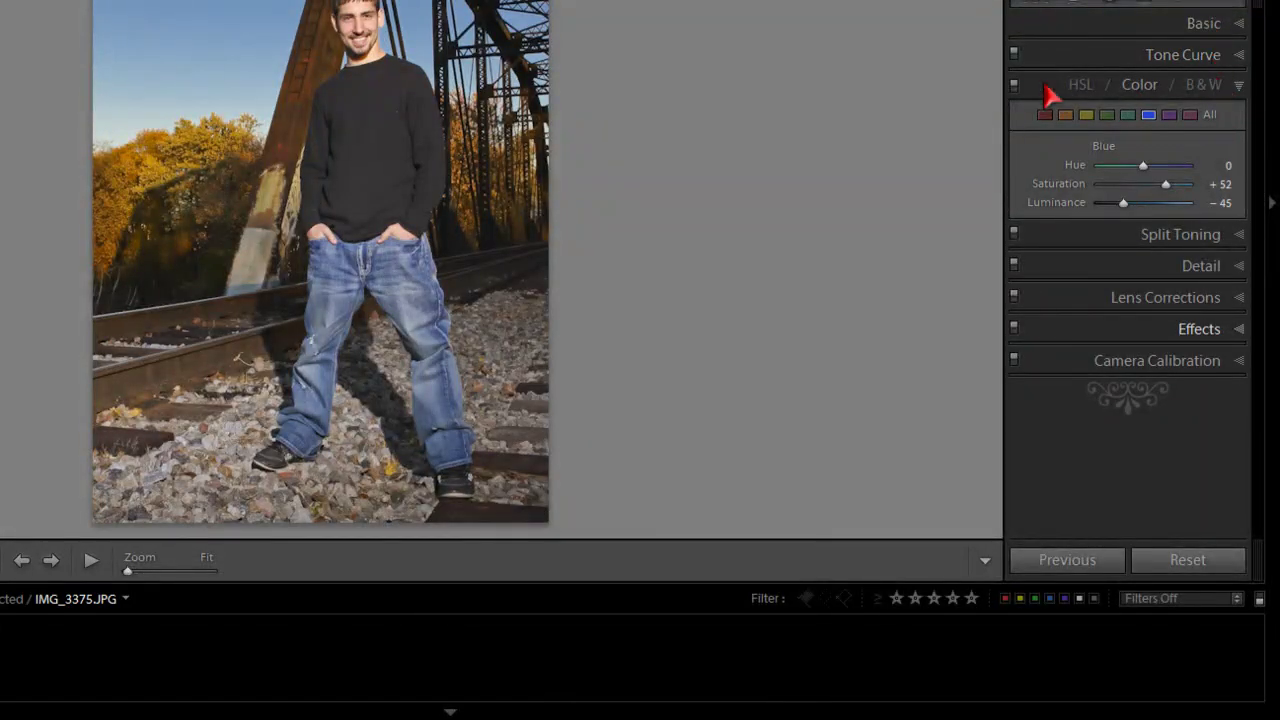
click(1143, 90)
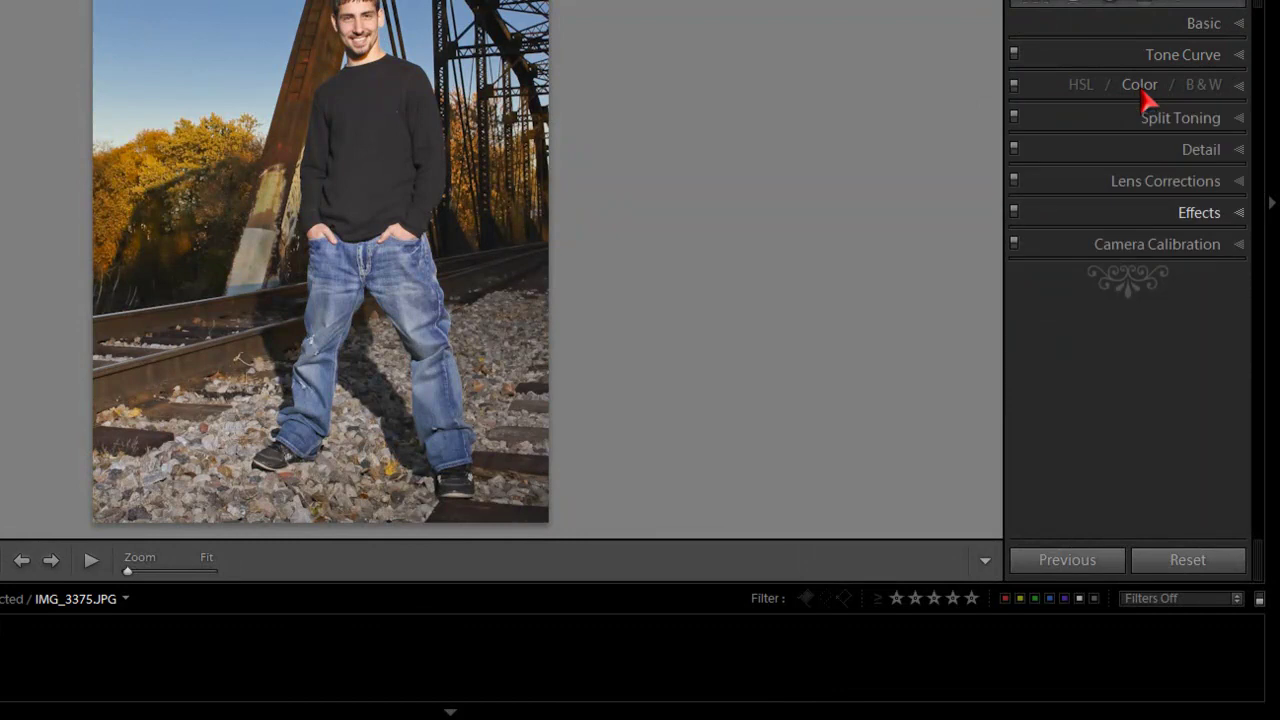
click(1150, 90)
click(1212, 116)
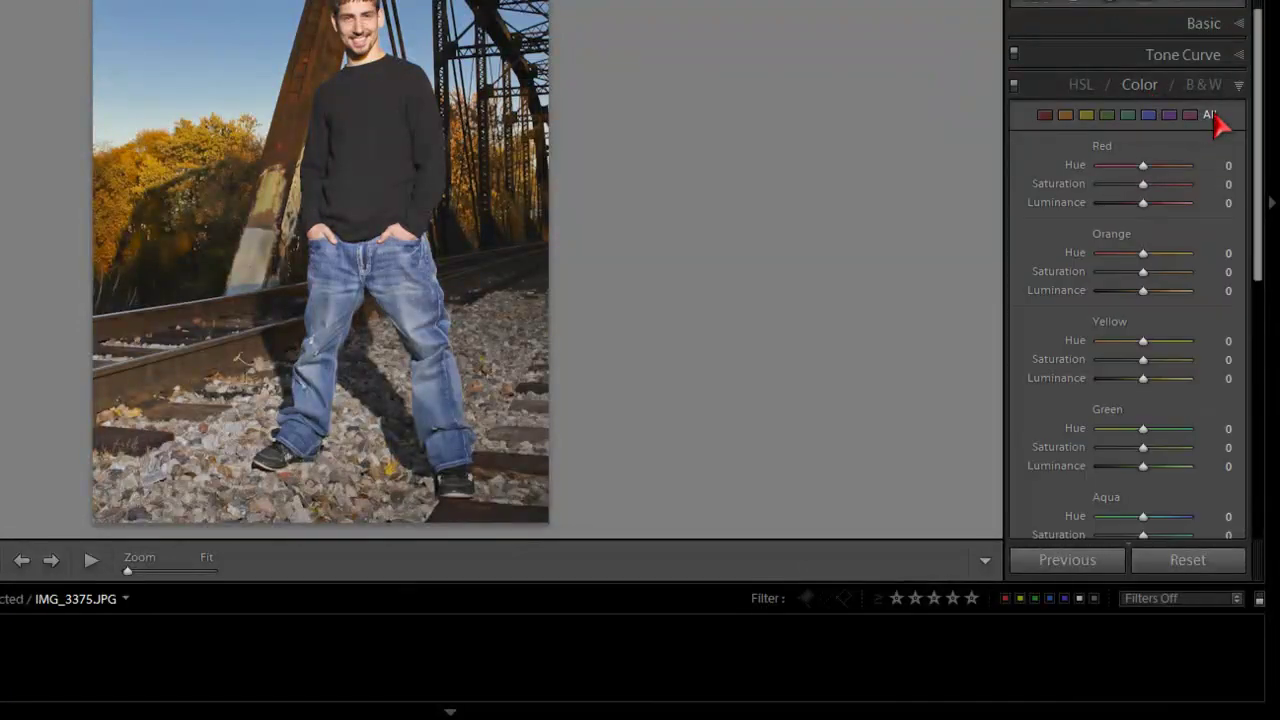
click(1151, 117)
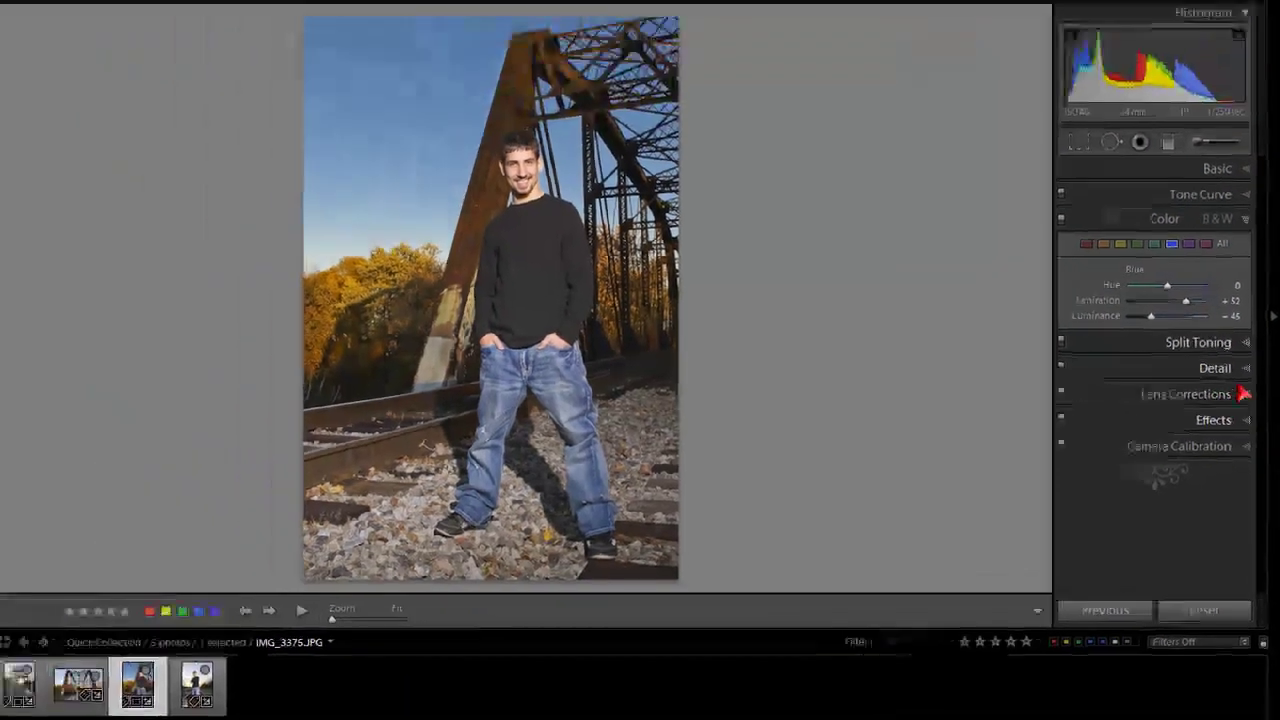
Set the luminance noise reduction to 82.
click(1225, 265)
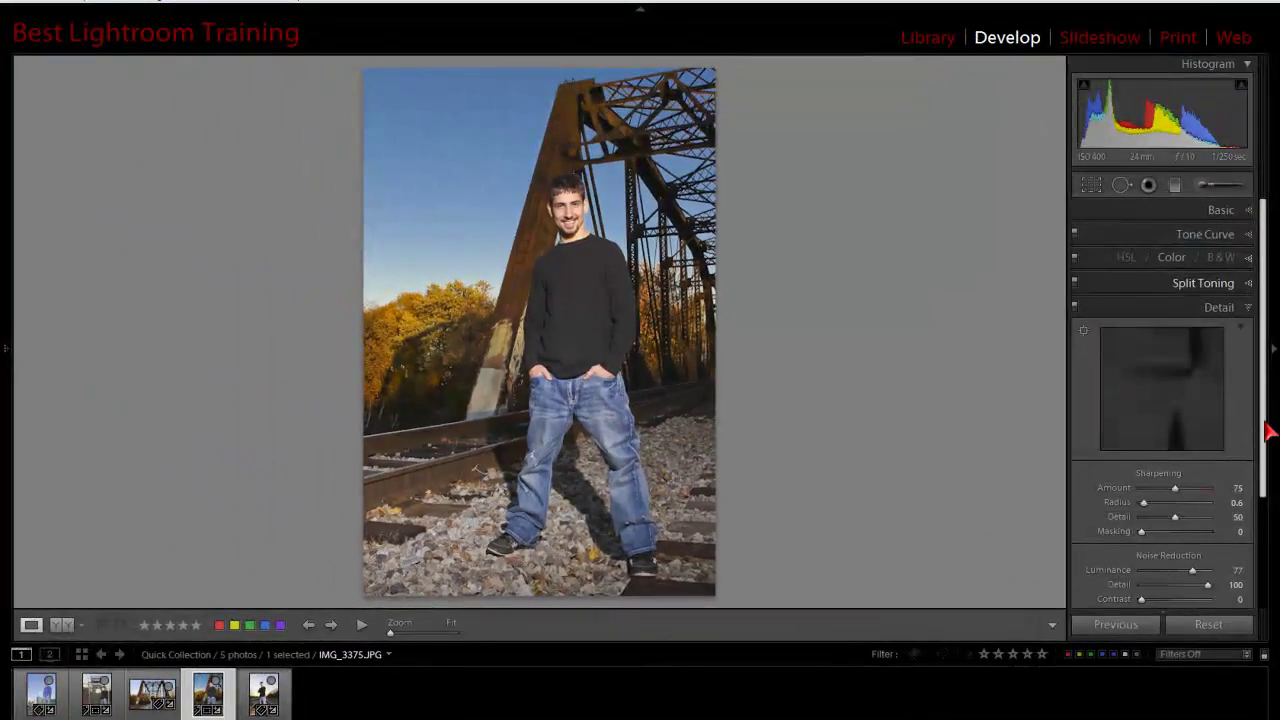
drag(1263, 431, 1263, 540)
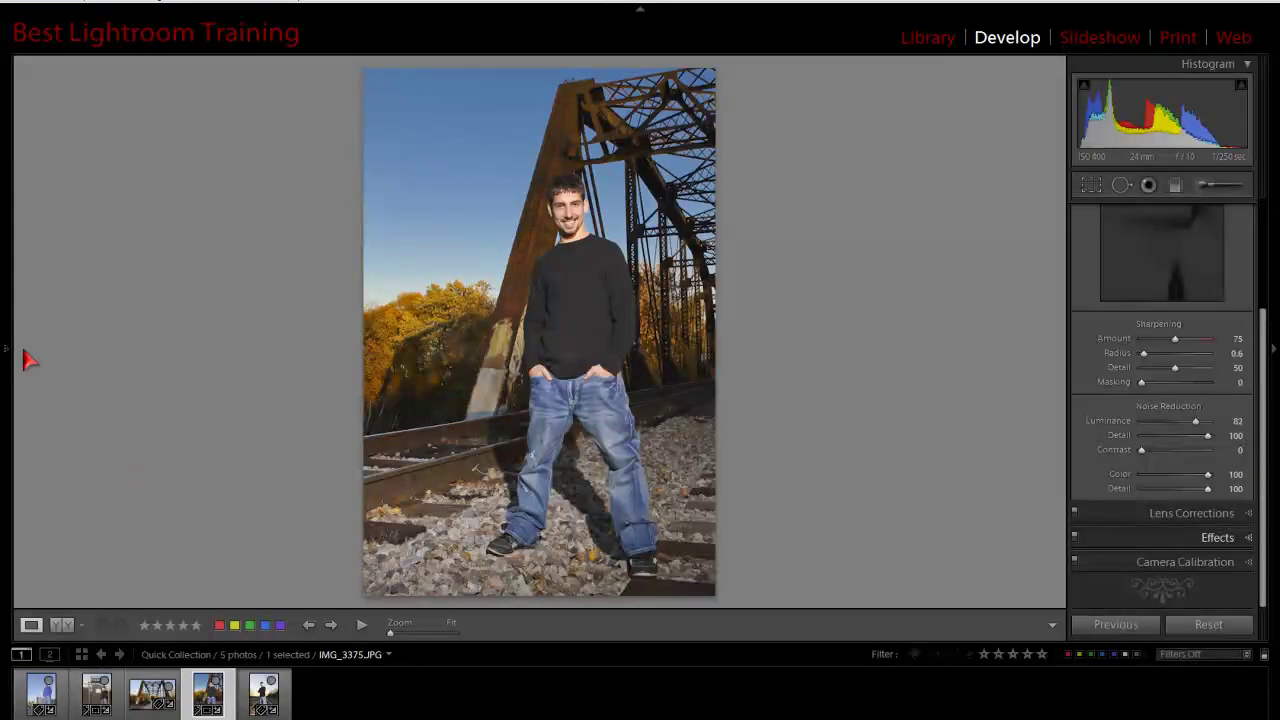
Compare the photo before and after the edits side by side, and return to the single-photo view.
mouse_move(14, 354)
click(61, 625)
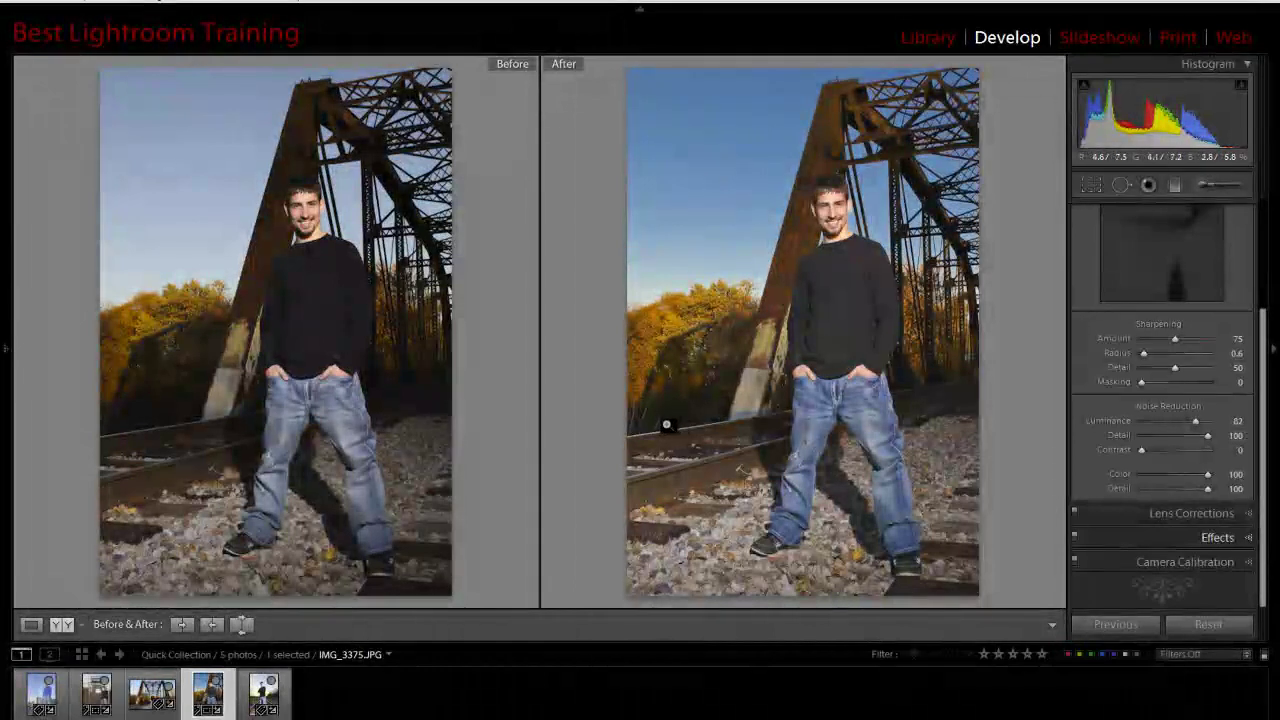
click(31, 624)
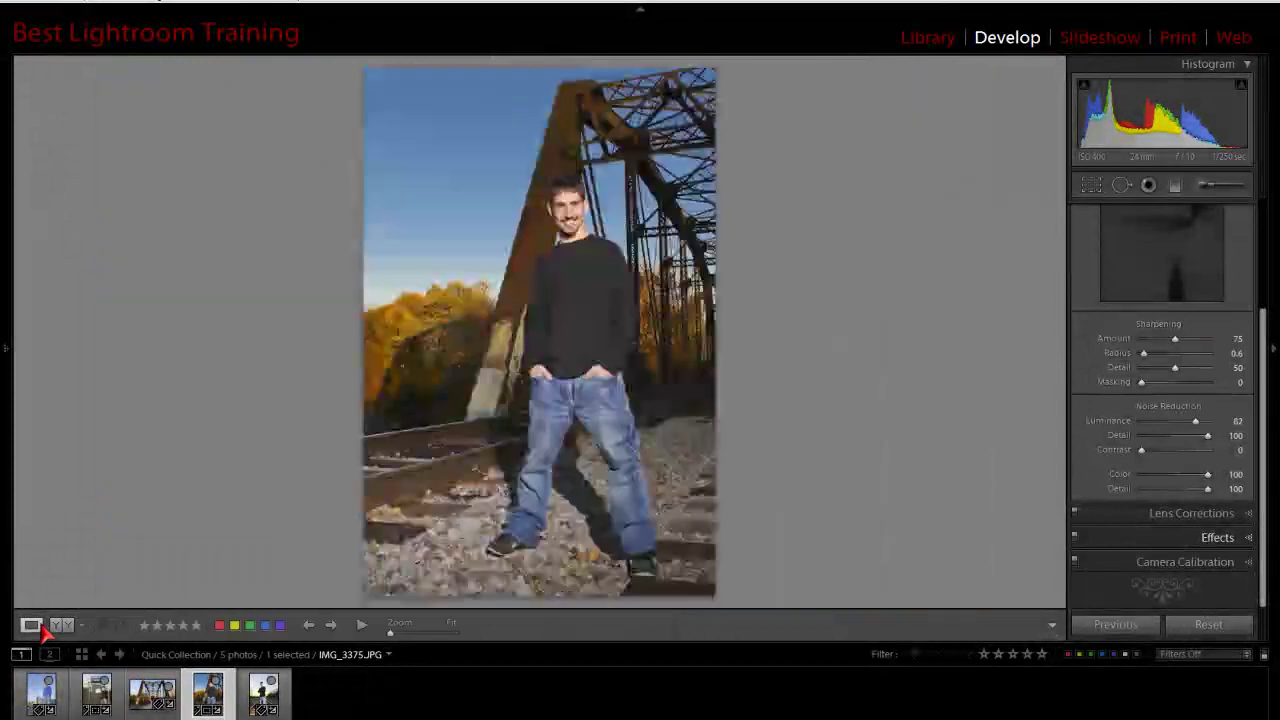
View the photo's original Import state in the edit history, and revert the photo to the Fill Light 45 state.
click(6, 349)
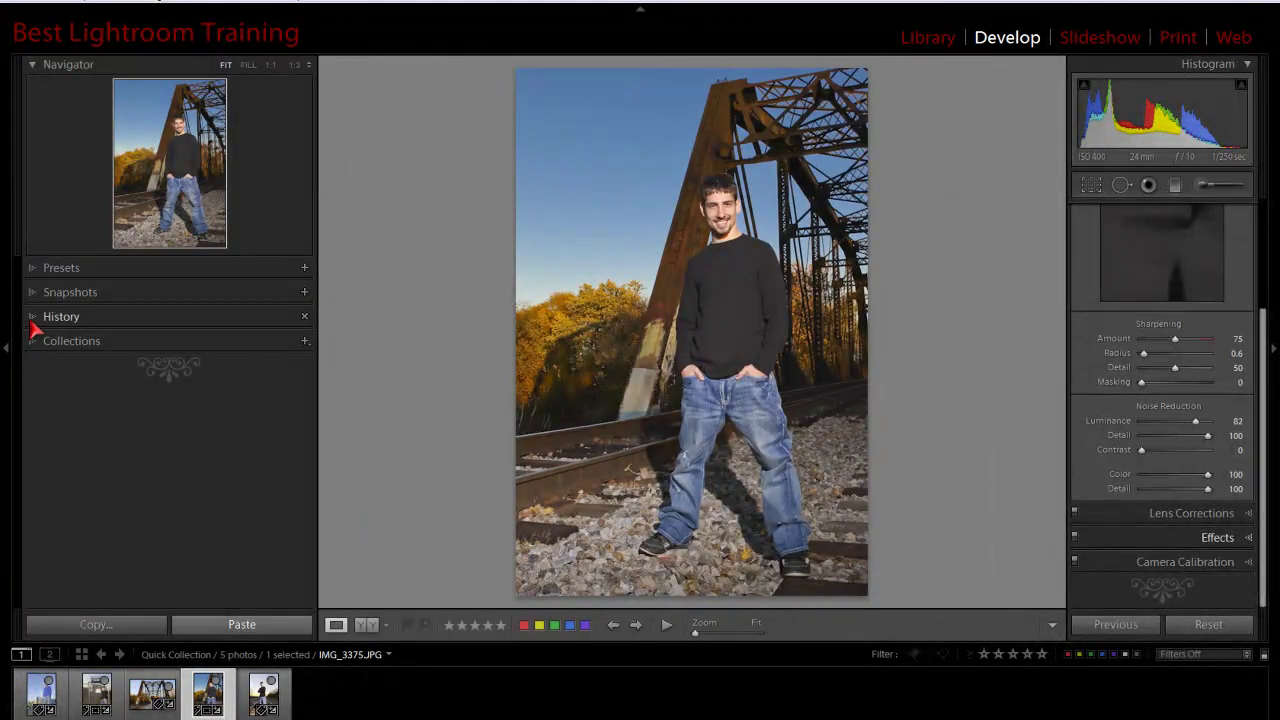
click(32, 317)
drag(17, 408, 17, 480)
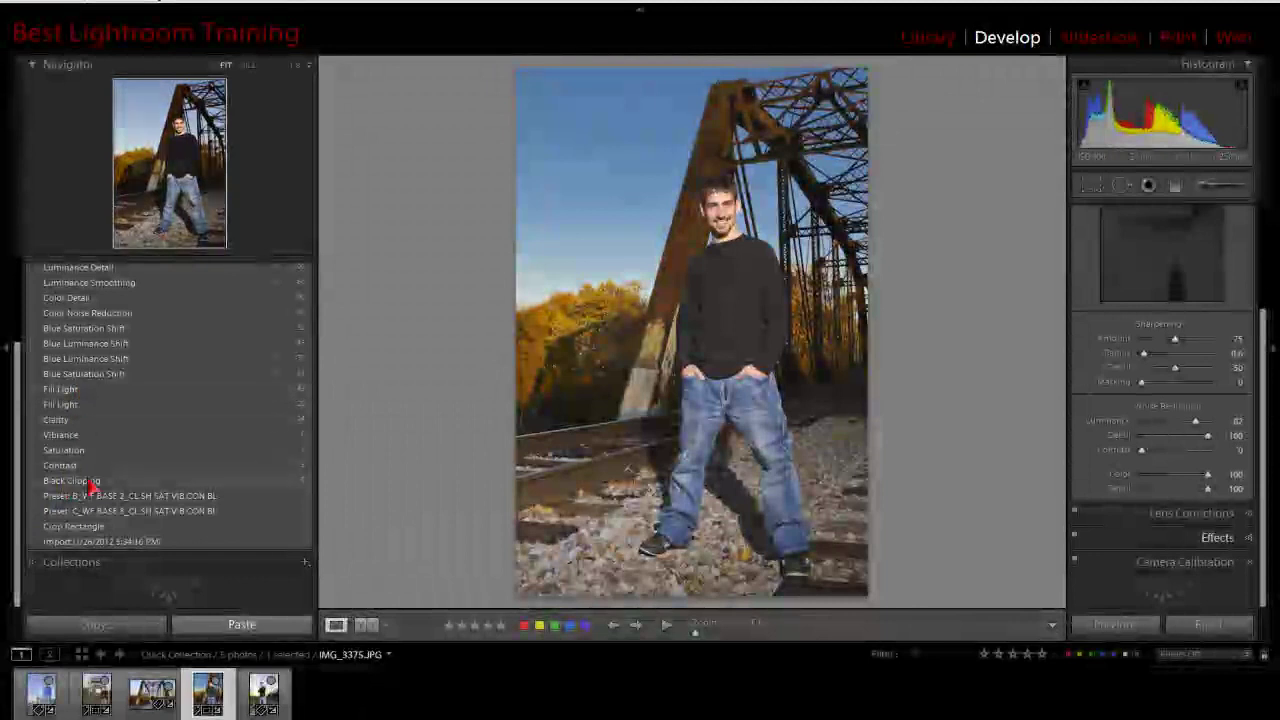
click(88, 545)
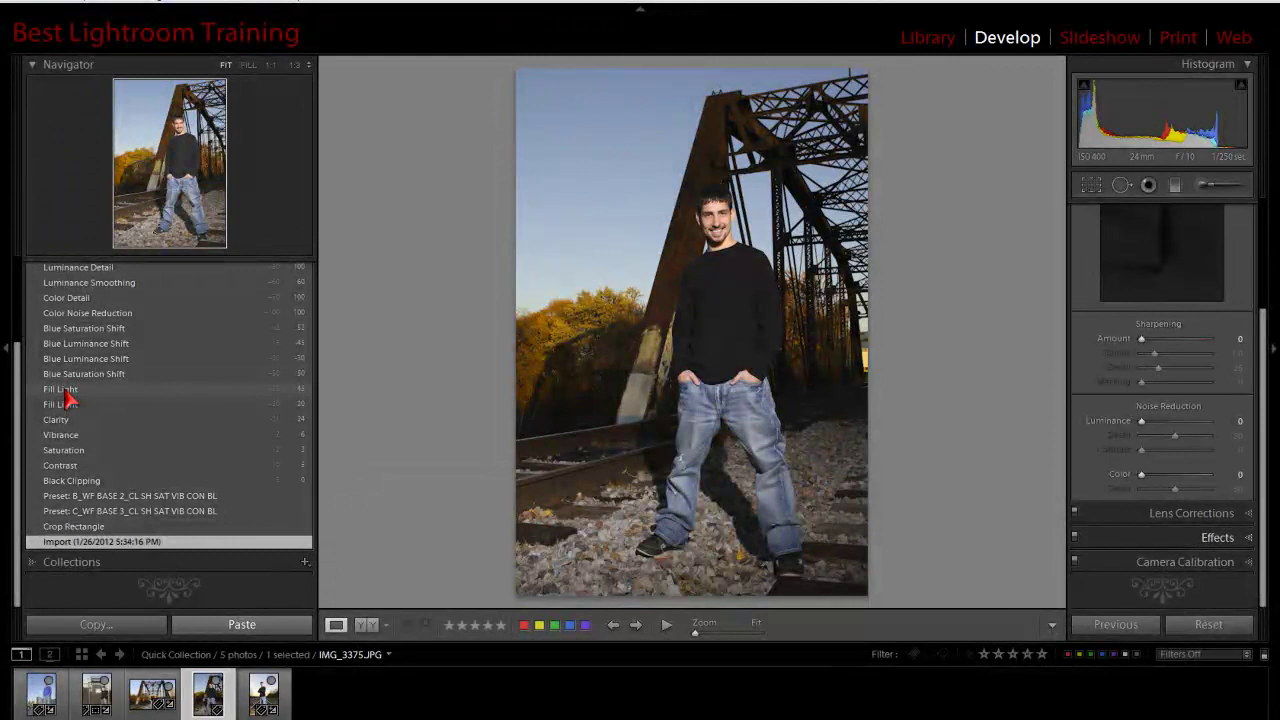
click(62, 391)
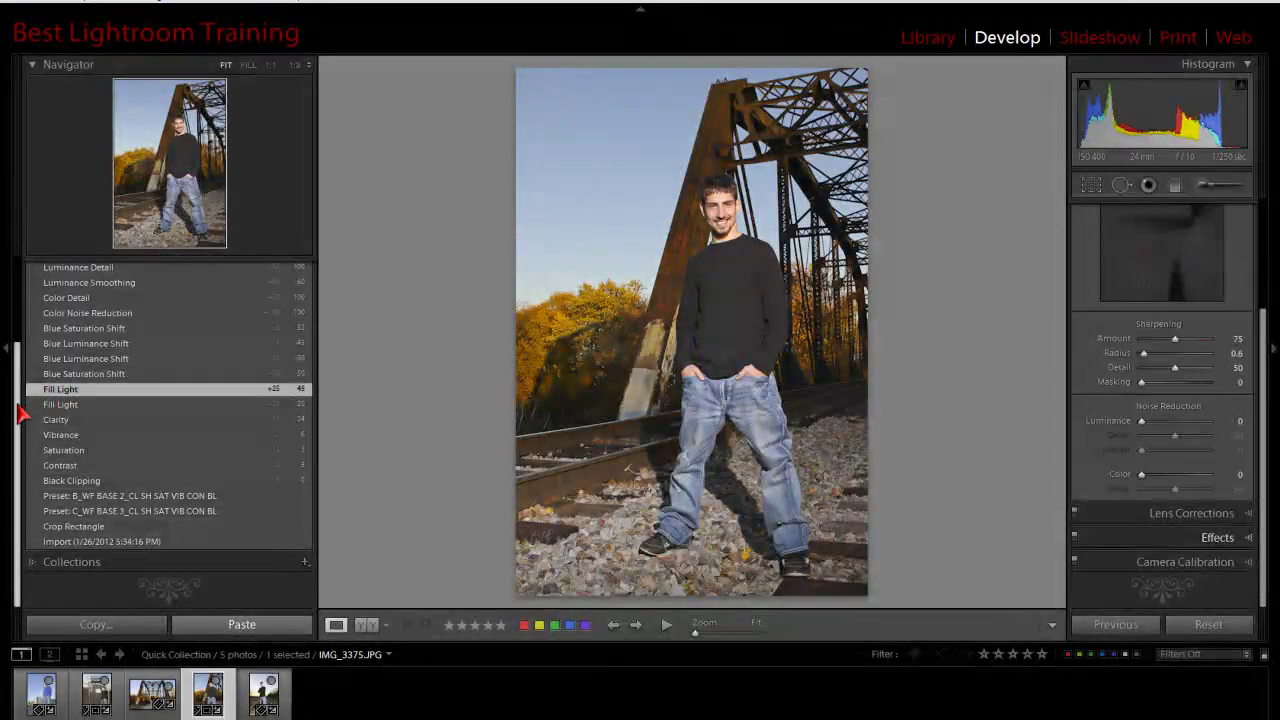
drag(17, 417, 18, 286)
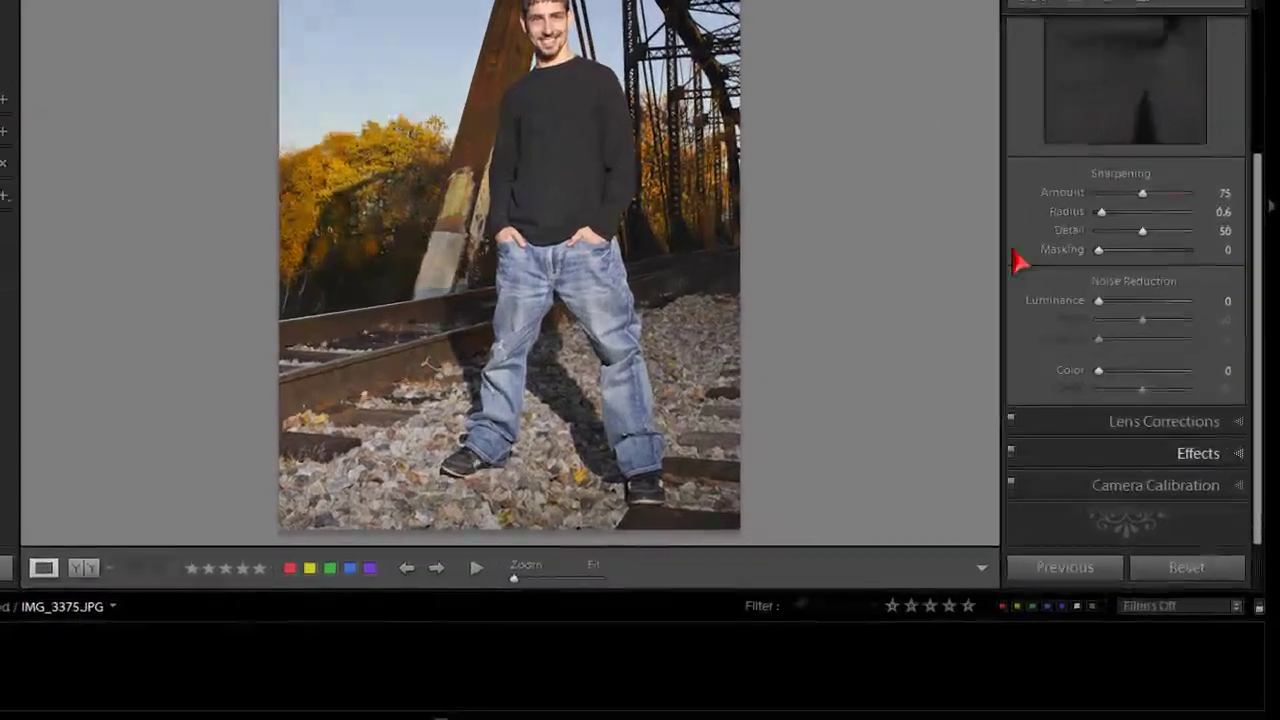
Set the saturation of the Blue color range to +43 and its luminance to -50.
scroll(1251, 200, up, 3)
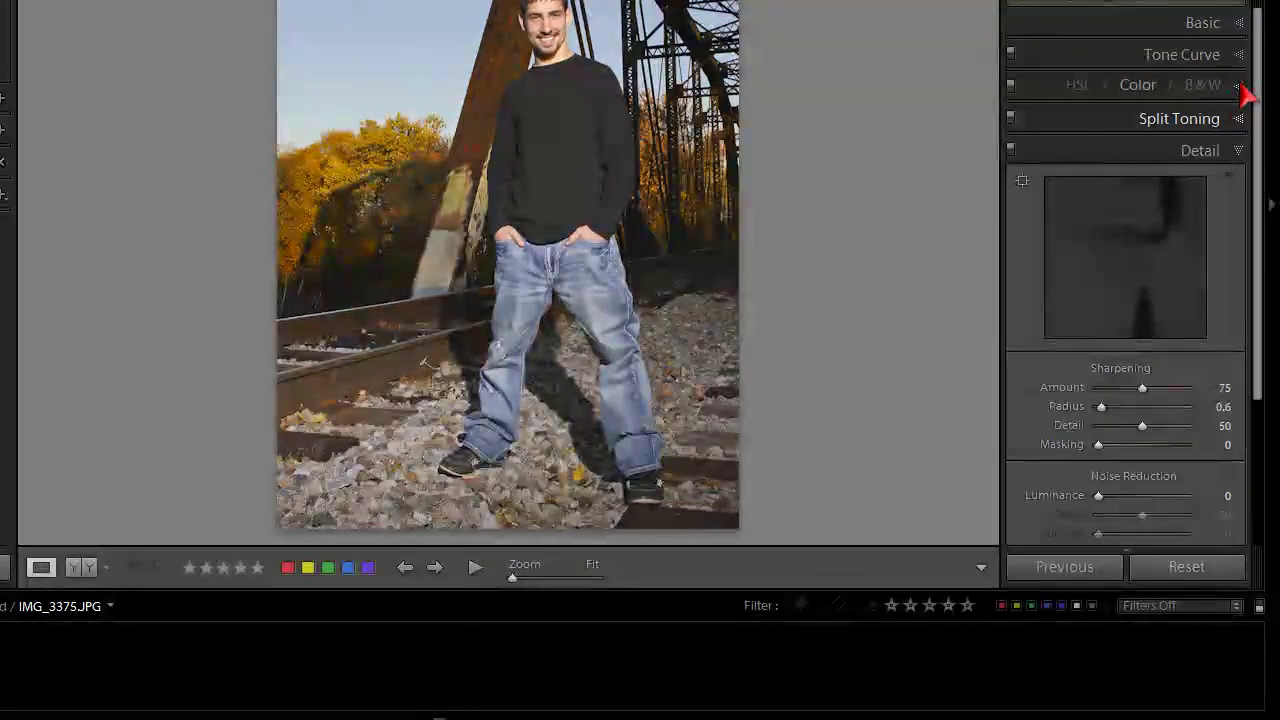
click(1240, 86)
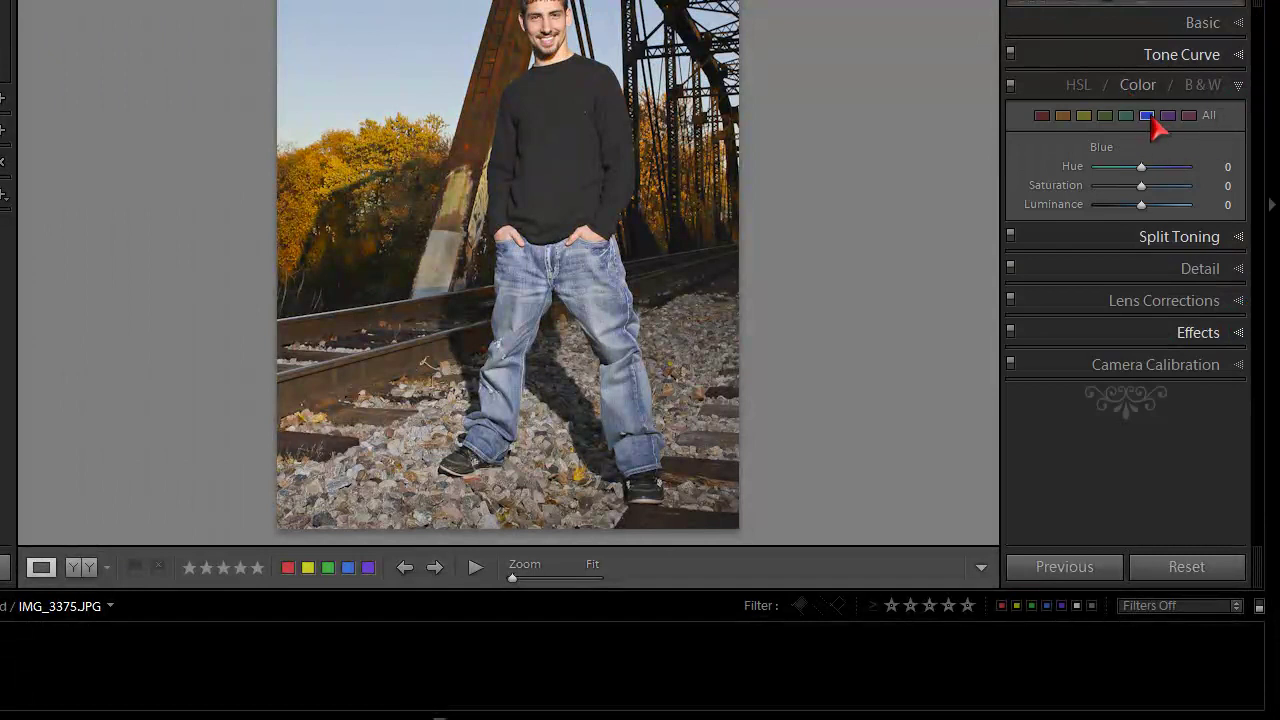
click(1209, 115)
click(1147, 115)
mouse_move(1141, 185)
mouse_down()
mouse_move(1160, 193)
mouse_move(1128, 206)
mouse_up()
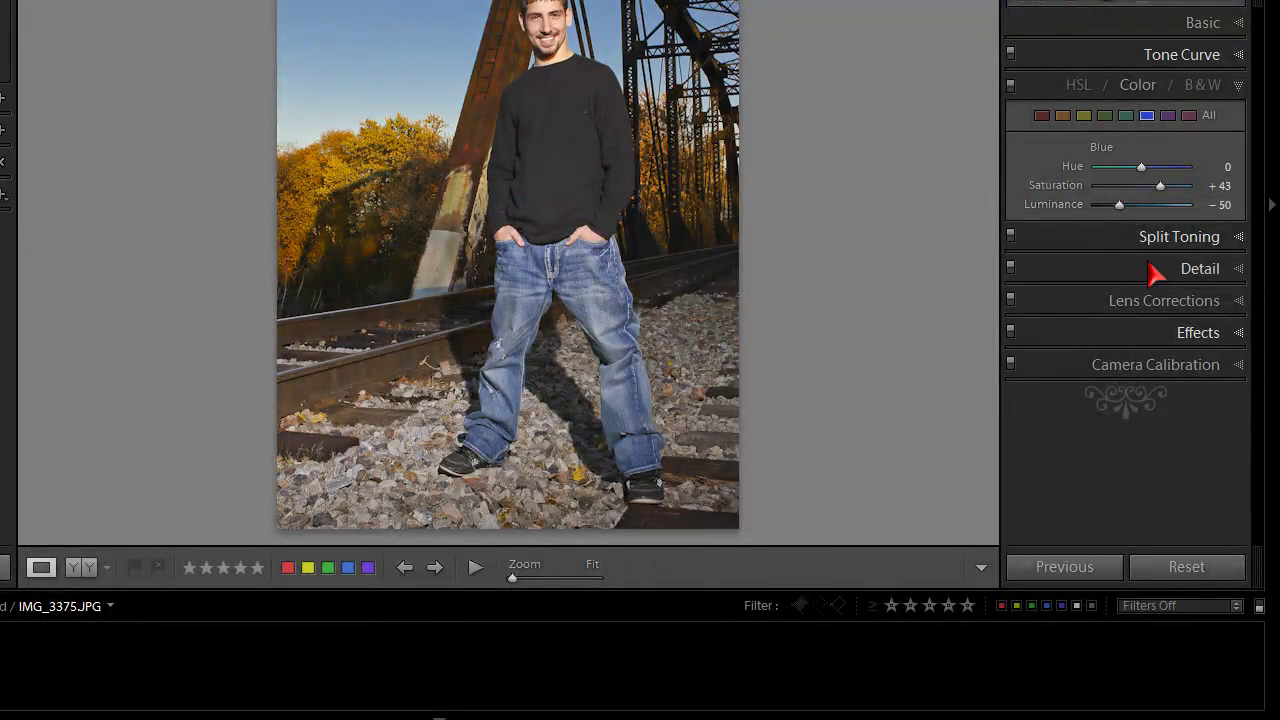
Set the noise reduction's luminance, luminance detail, color and color detail all to 100.
click(1238, 270)
drag(1255, 292, 1257, 443)
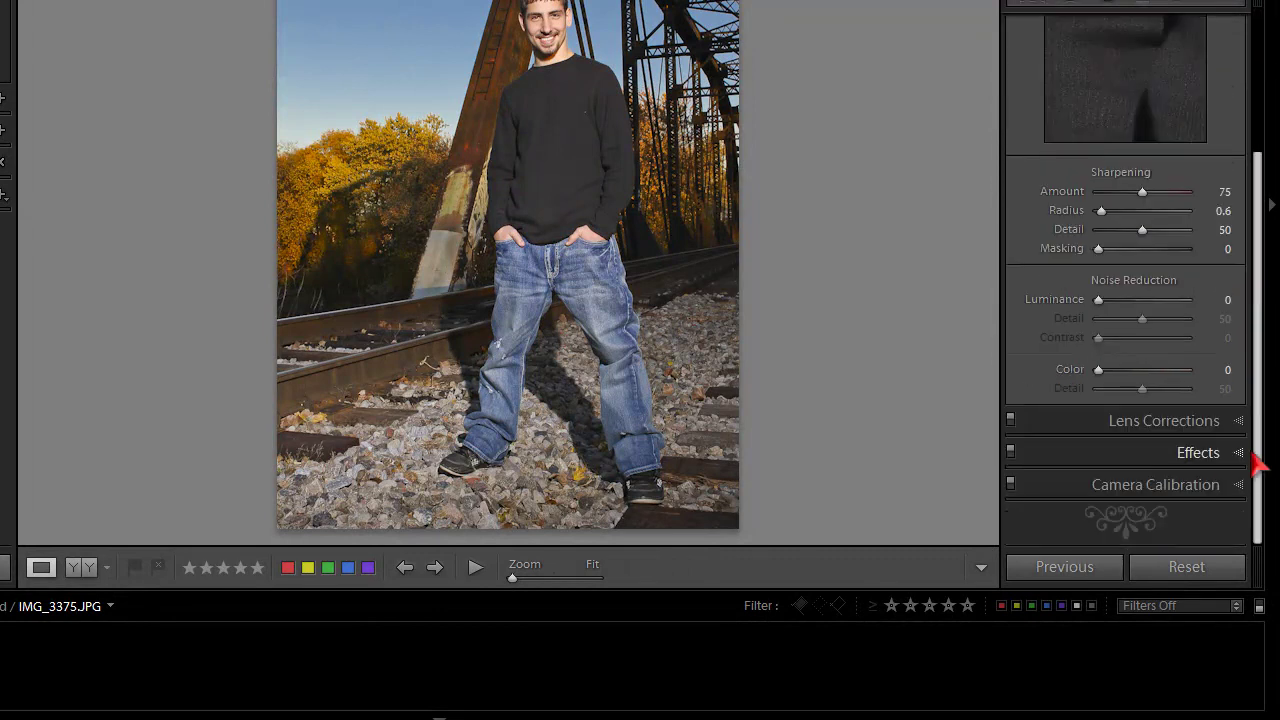
click(1185, 302)
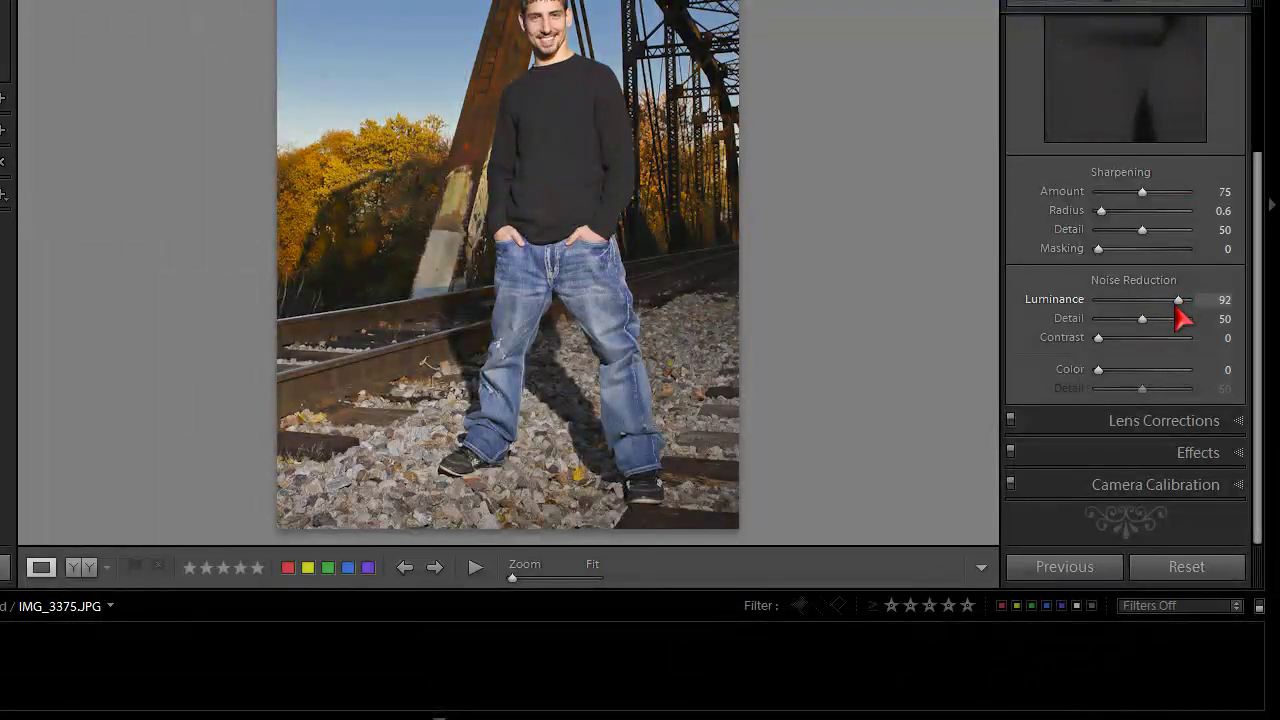
drag(1143, 320, 1192, 370)
drag(1103, 374, 1240, 383)
drag(1143, 397, 1221, 390)
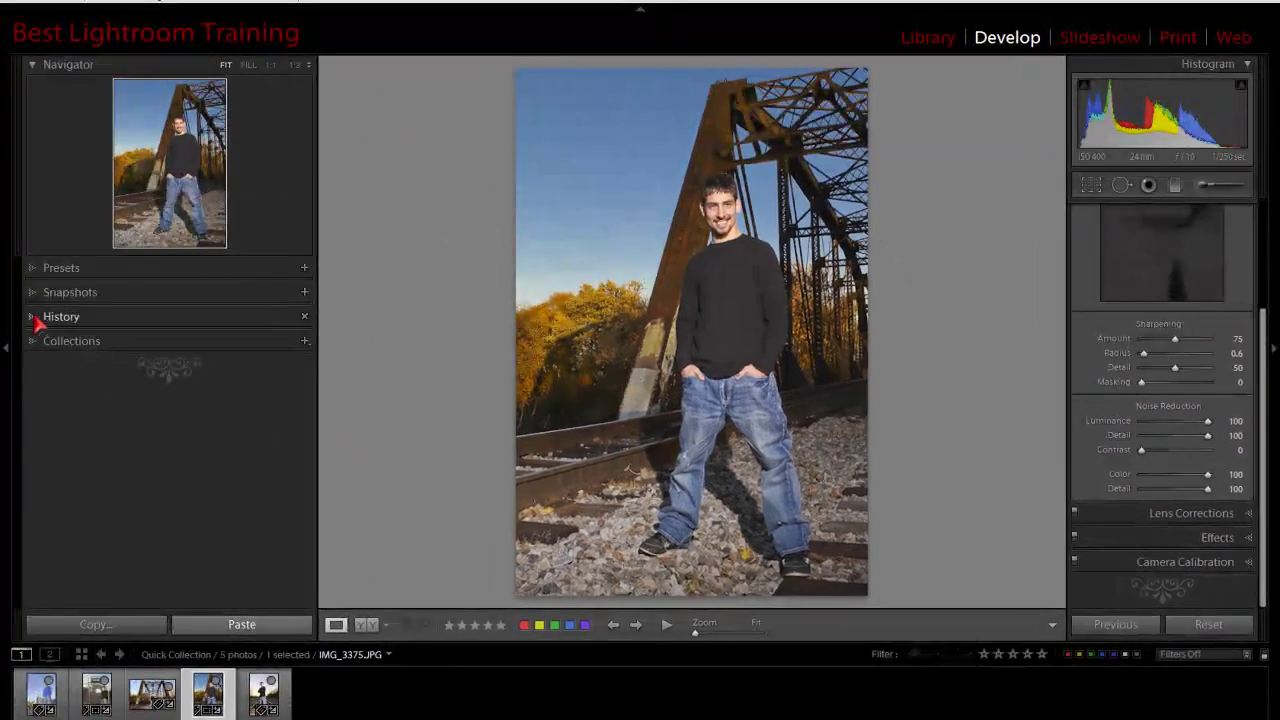
Revisit the Import state in the edit history, and revert the blue and noise reduction edits back to the Fill Light 45 state.
click(37, 320)
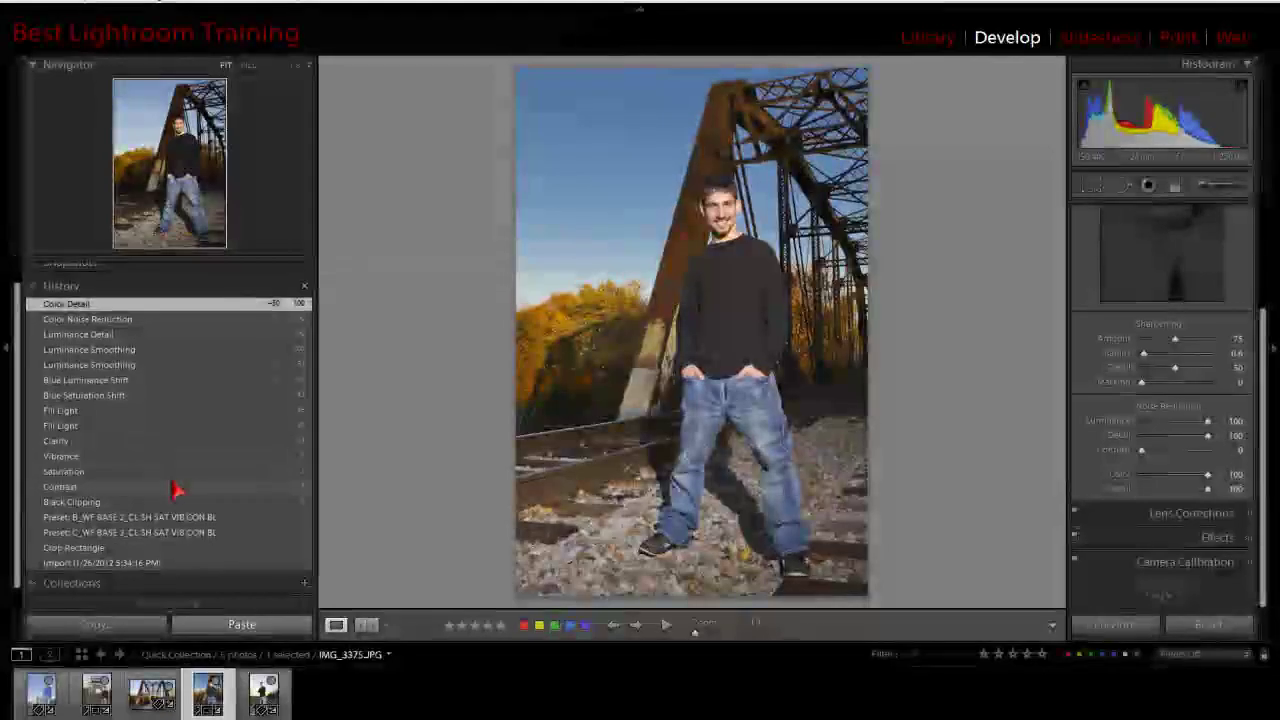
click(101, 564)
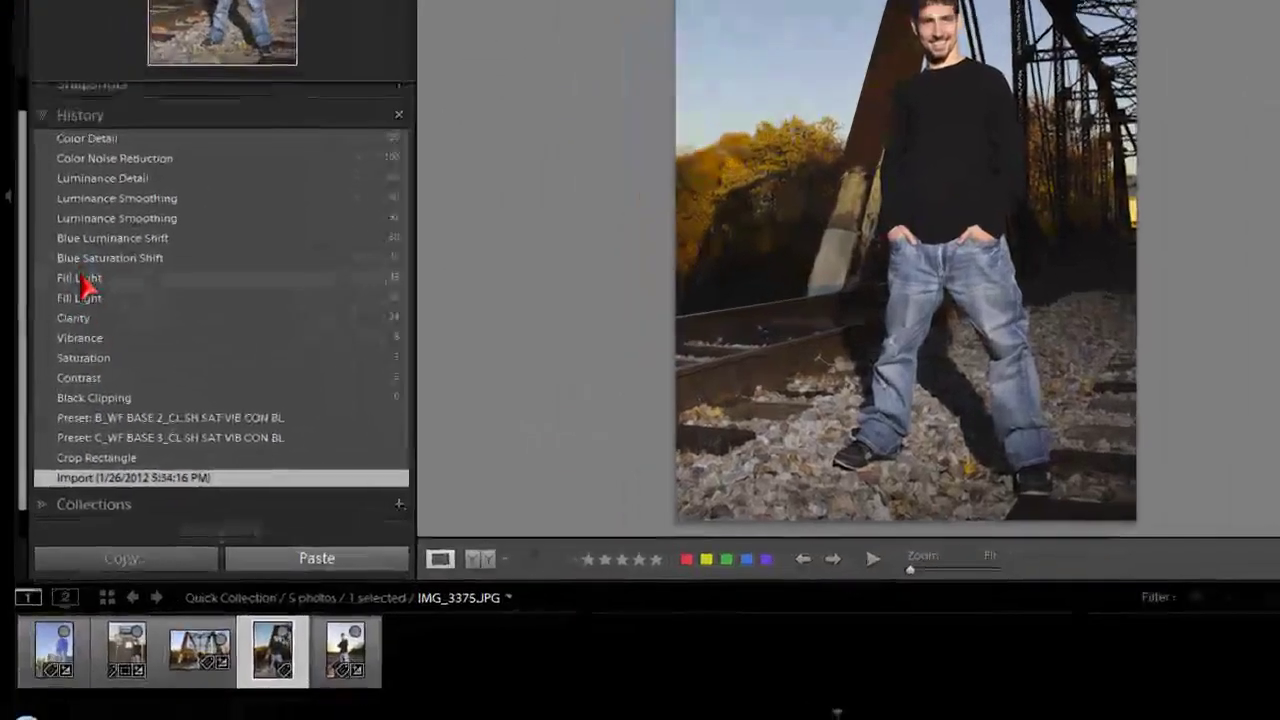
click(61, 412)
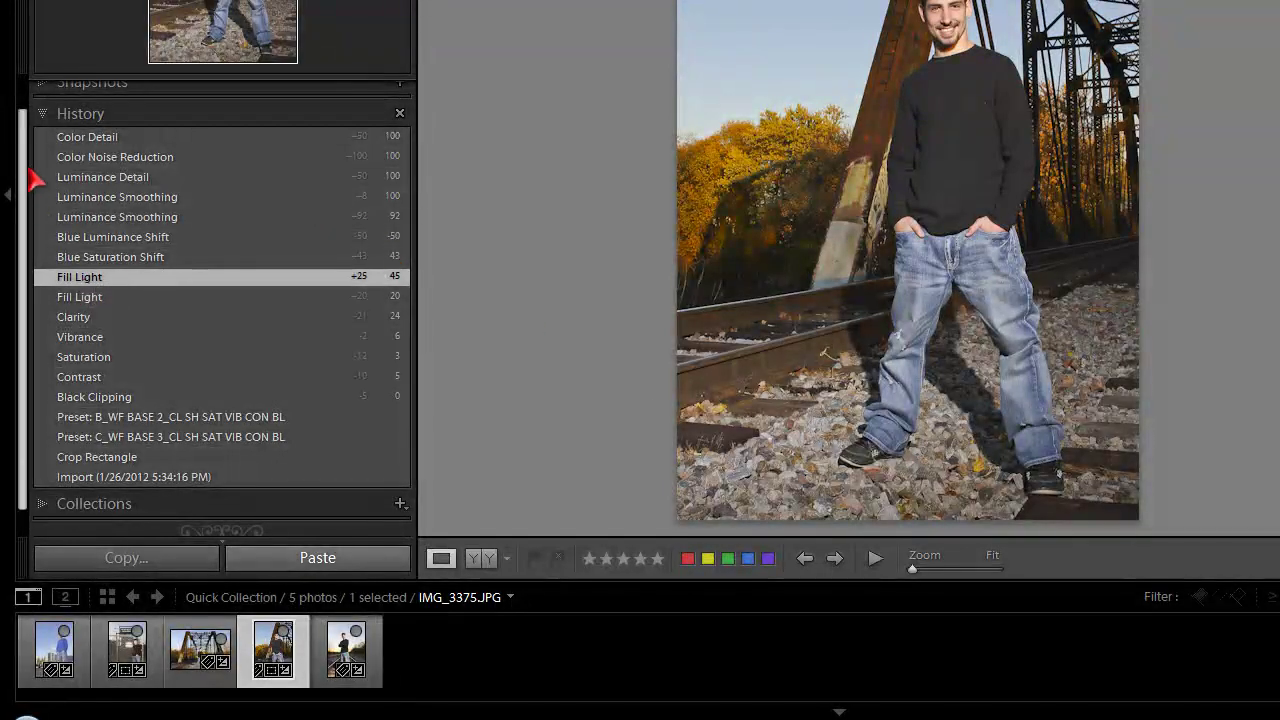
click(45, 115)
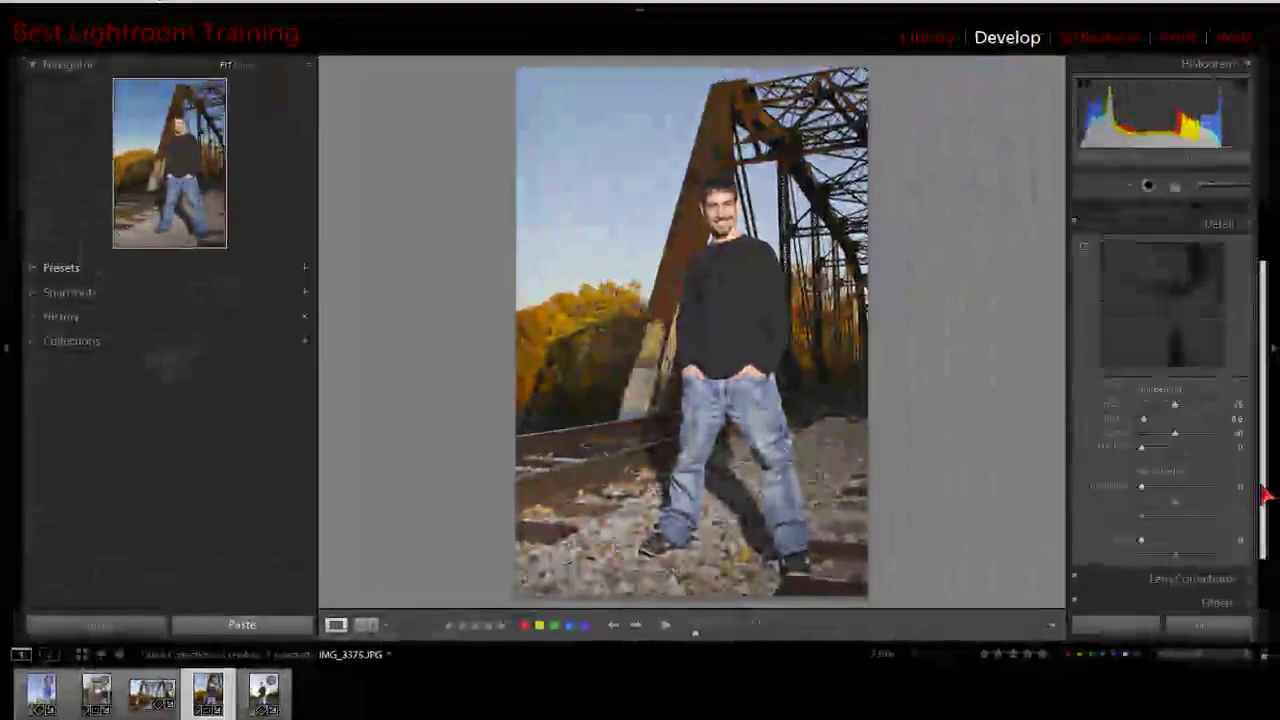
Deepen the sky by setting the Blue color range's saturation to +55 and luminance to -52.
drag(1279, 381, 1279, 110)
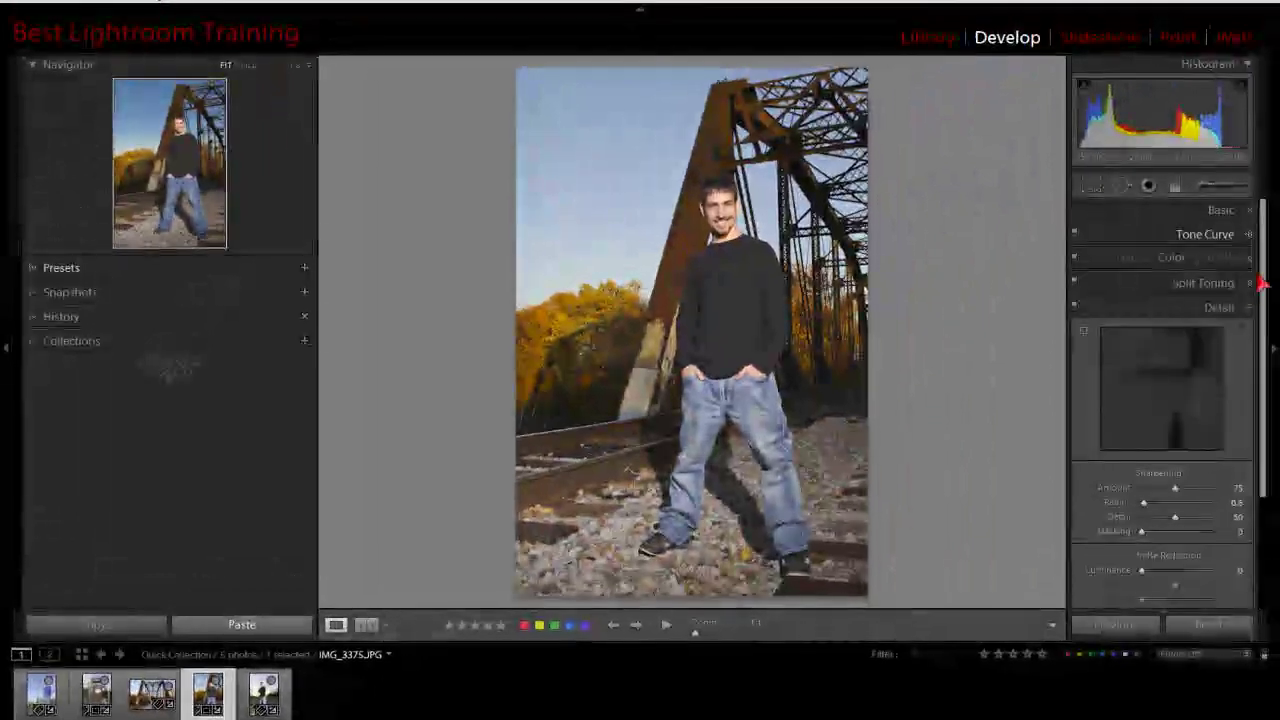
click(1248, 259)
click(1179, 283)
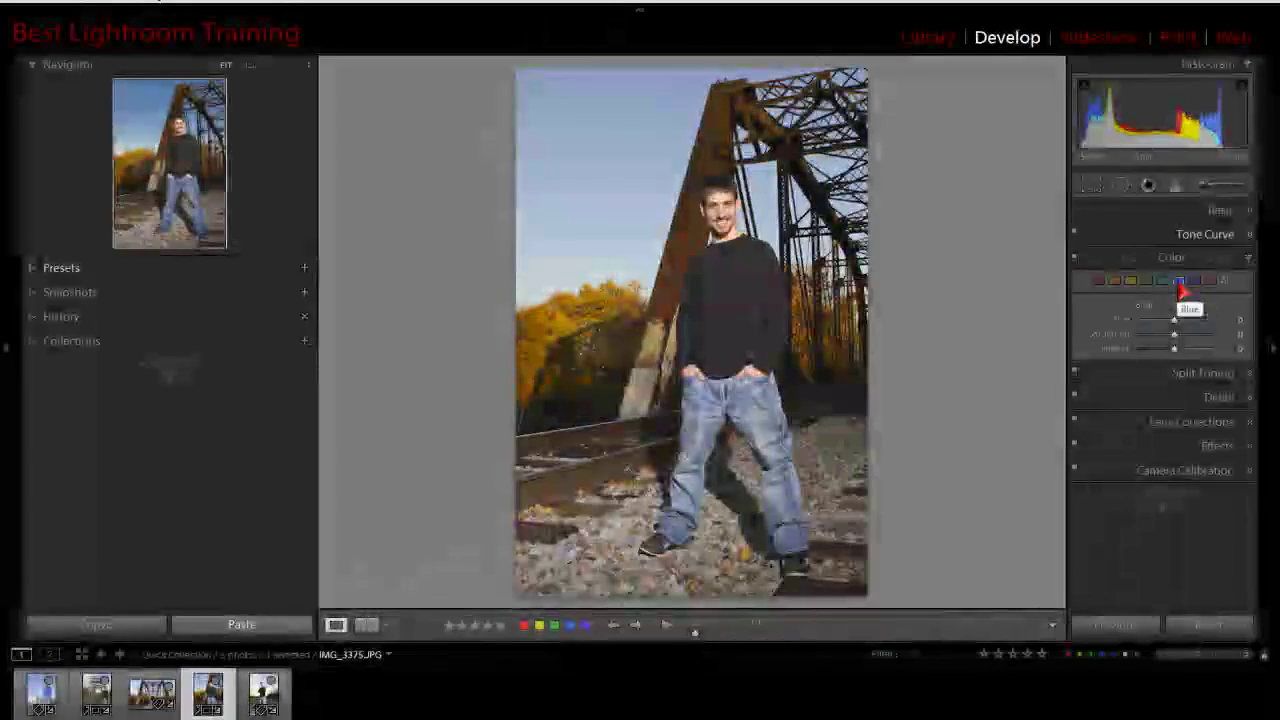
click(1179, 284)
click(1181, 286)
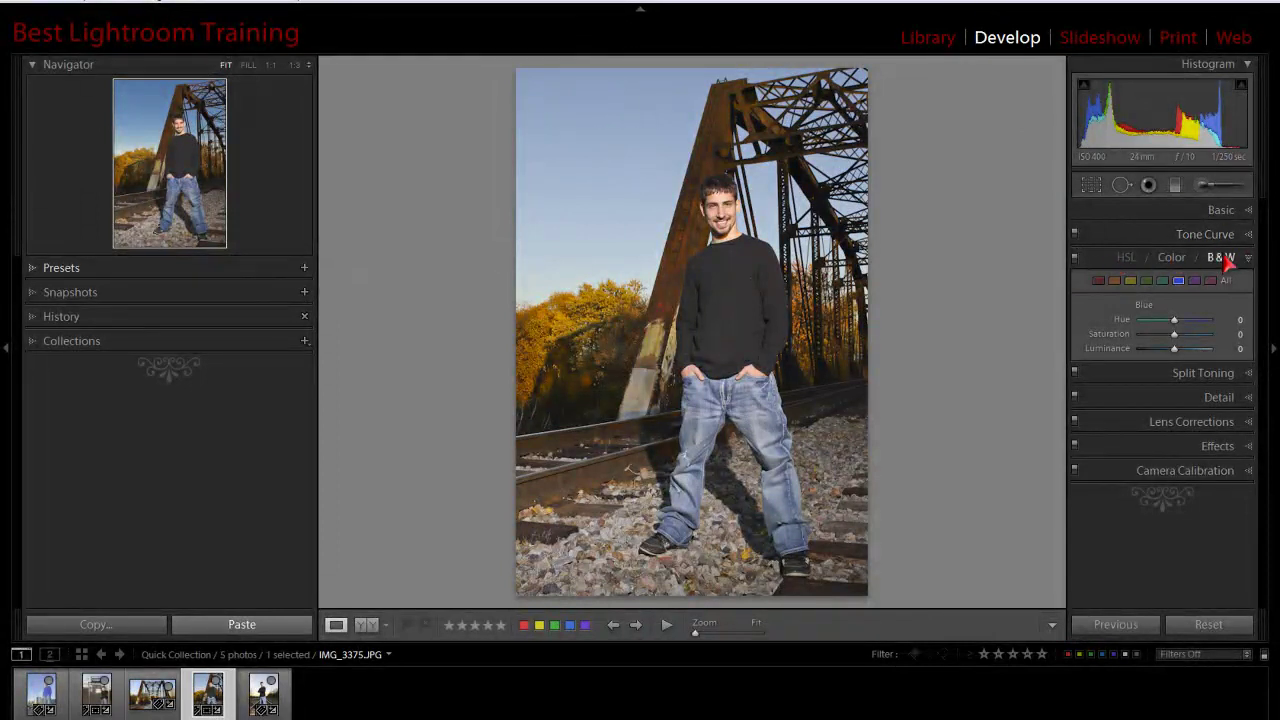
click(1174, 264)
click(1174, 262)
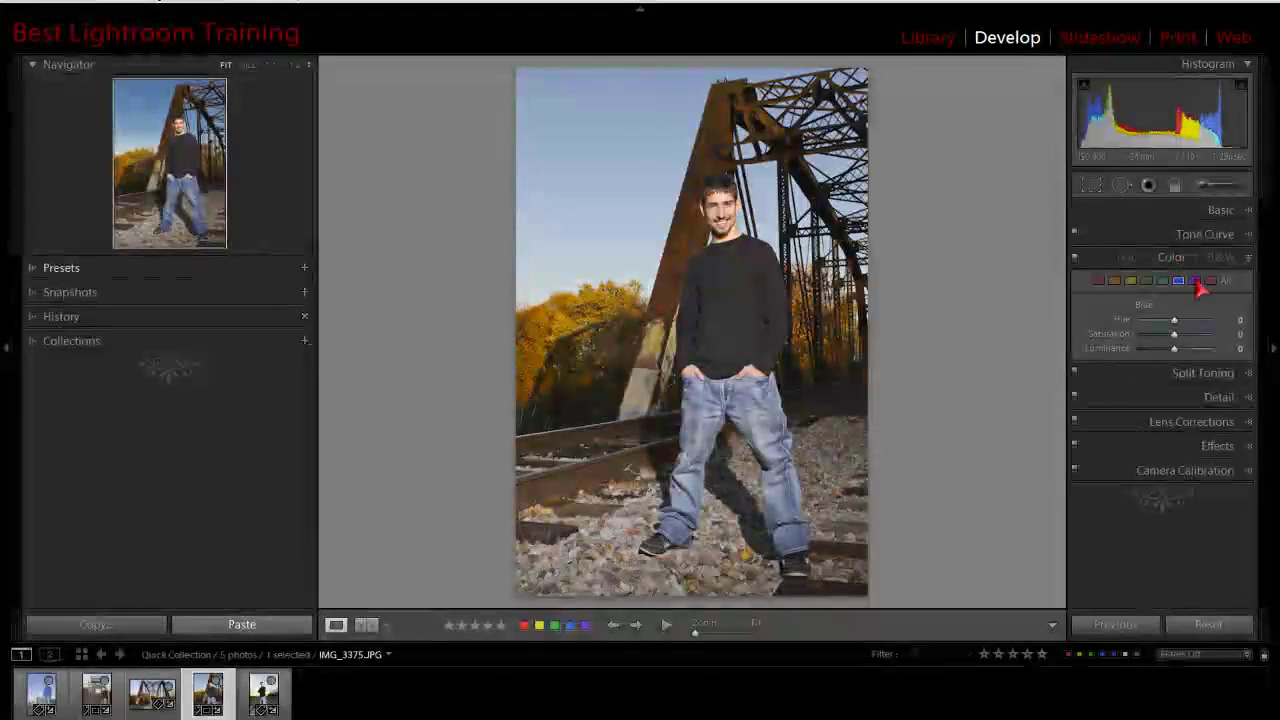
click(1227, 285)
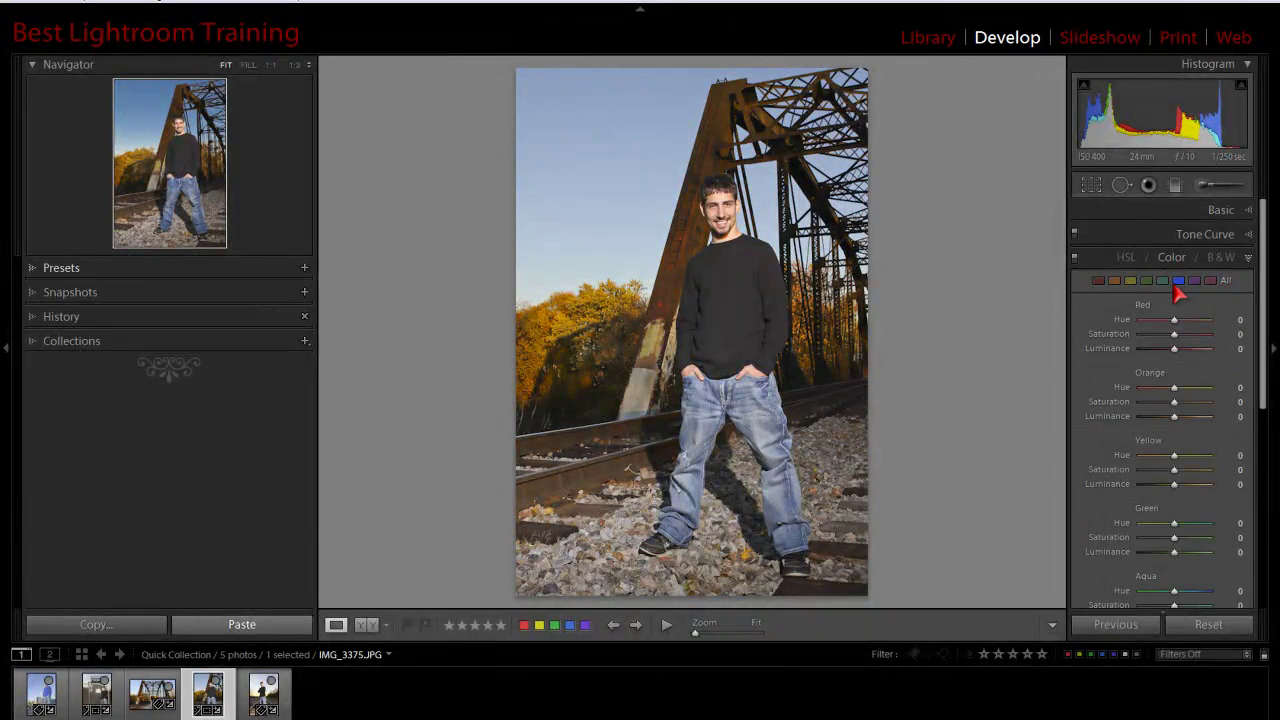
click(1178, 282)
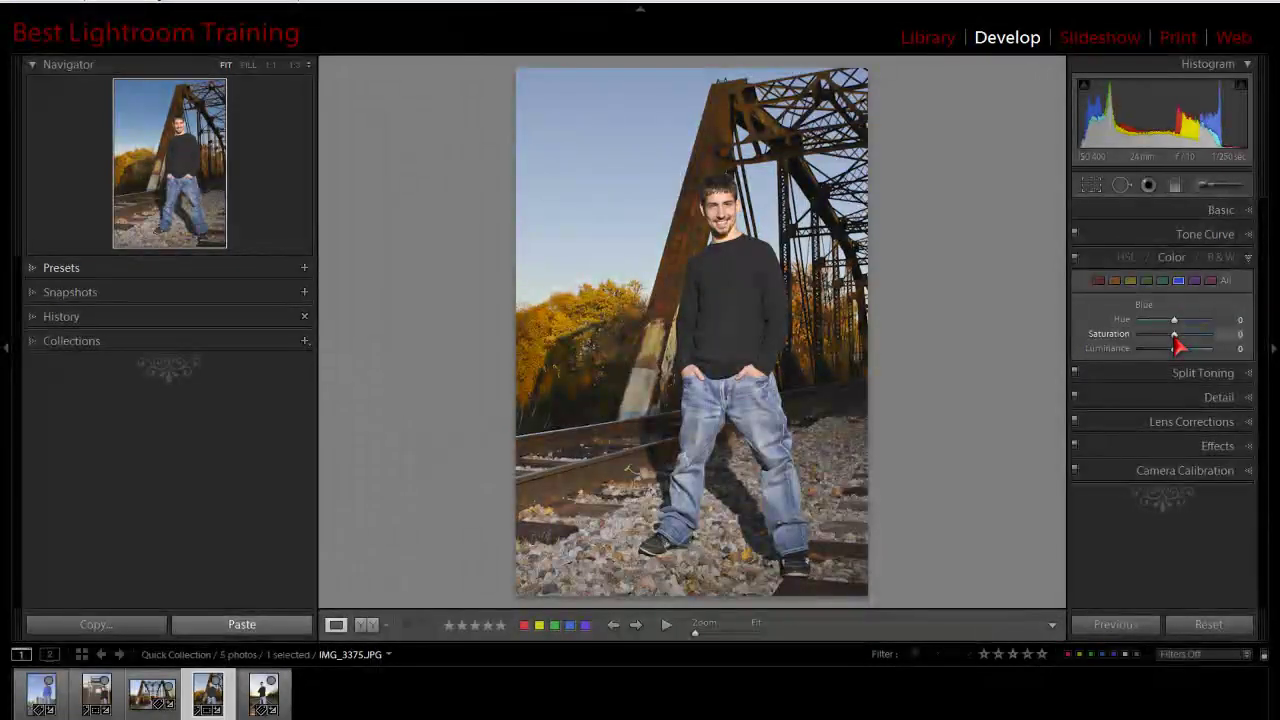
mouse_move(1174, 343)
mouse_down()
mouse_move(1198, 344)
mouse_move(1156, 349)
mouse_up()
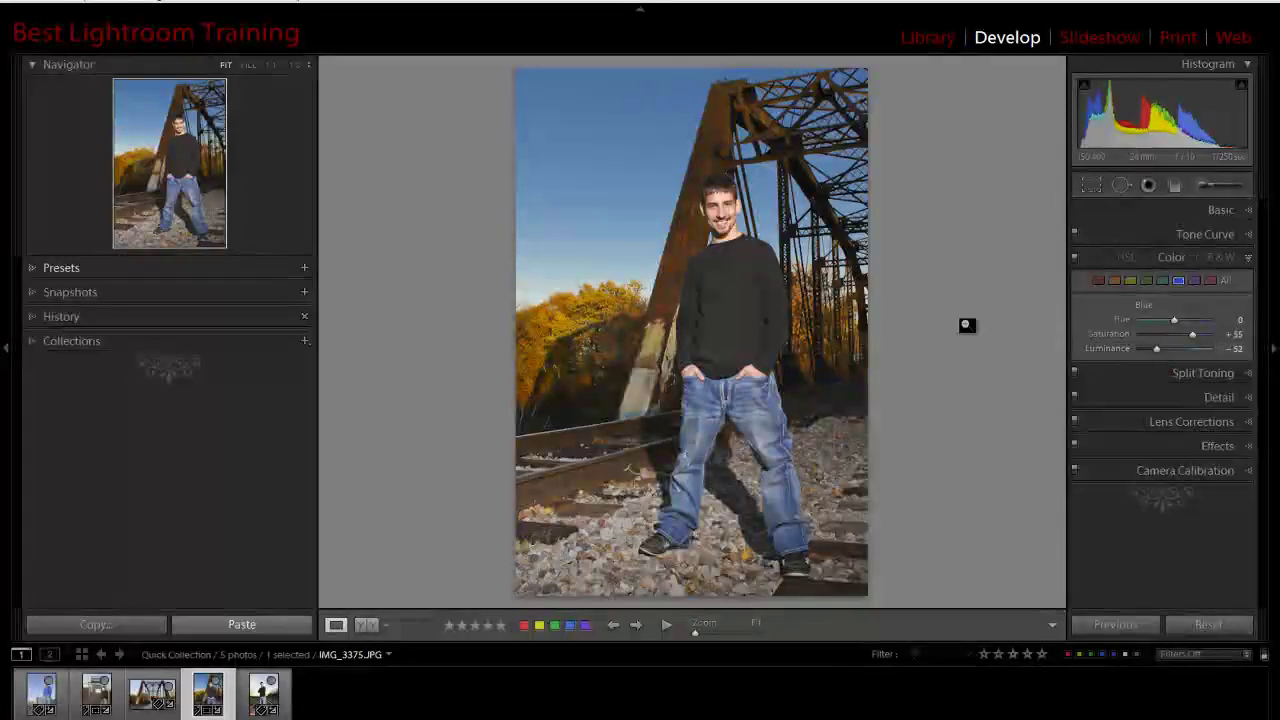
Smooth the sky's noise by setting luminance, luminance detail, color and color detail noise reduction each to 100.
click(1247, 397)
scroll(1237, 462, down, 3)
drag(1141, 420, 1218, 438)
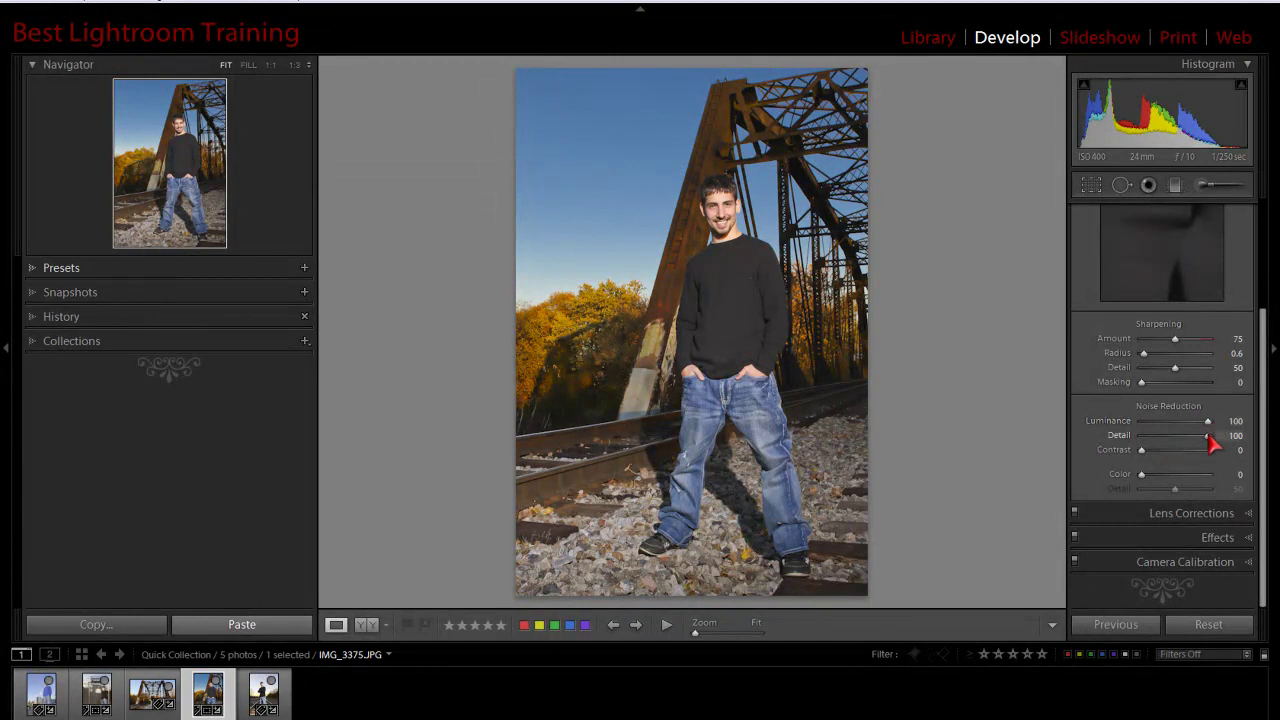
drag(1141, 474, 1238, 490)
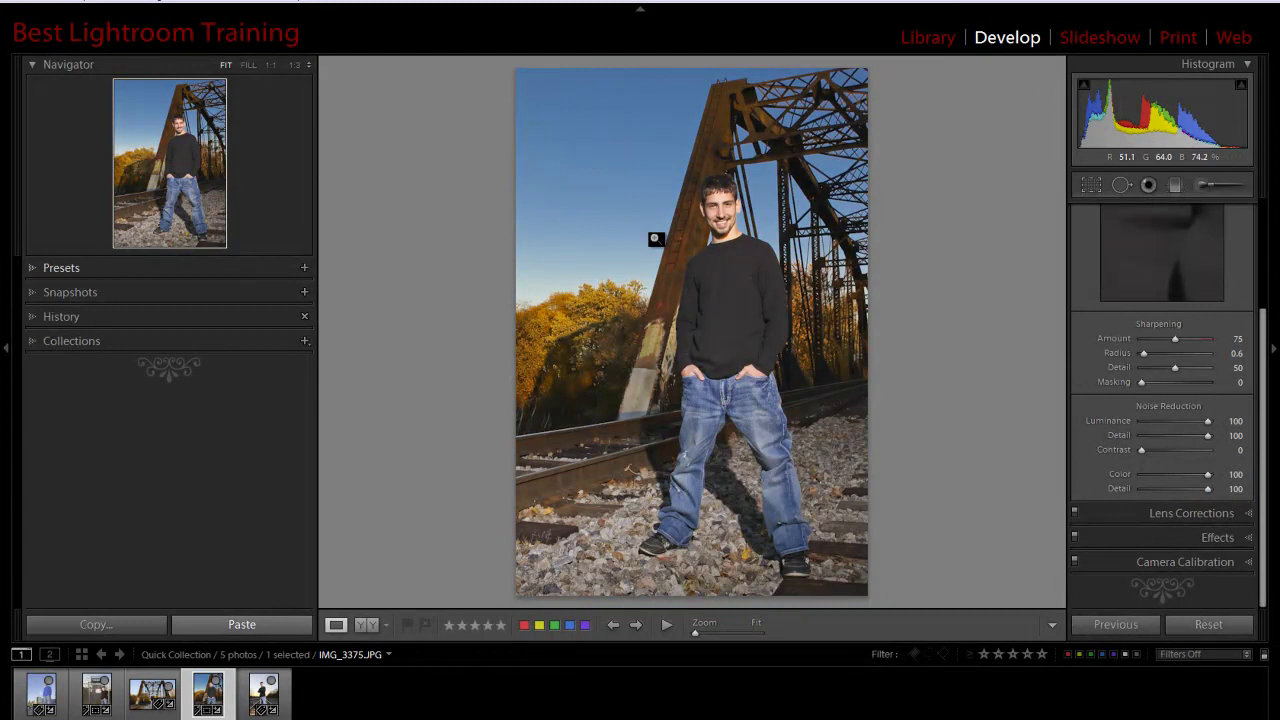
Compare the photo before and after the edits in the Before/After Left/Right view.
click(386, 624)
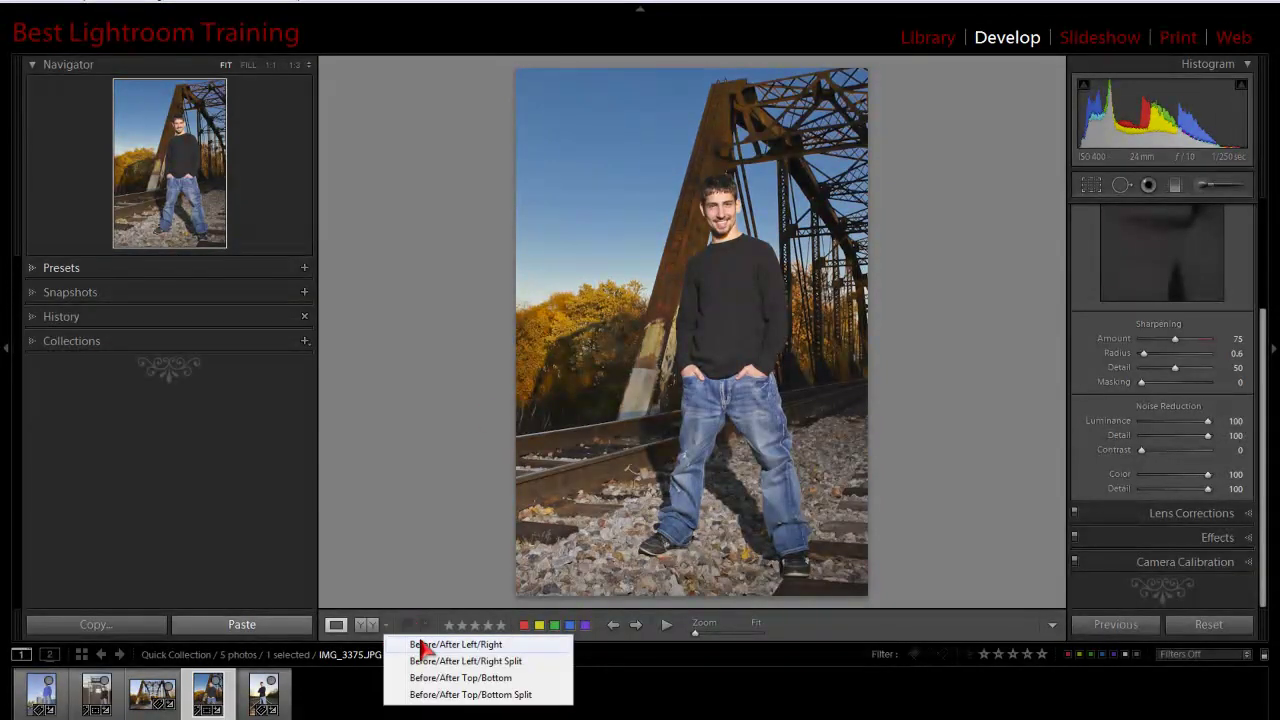
click(425, 645)
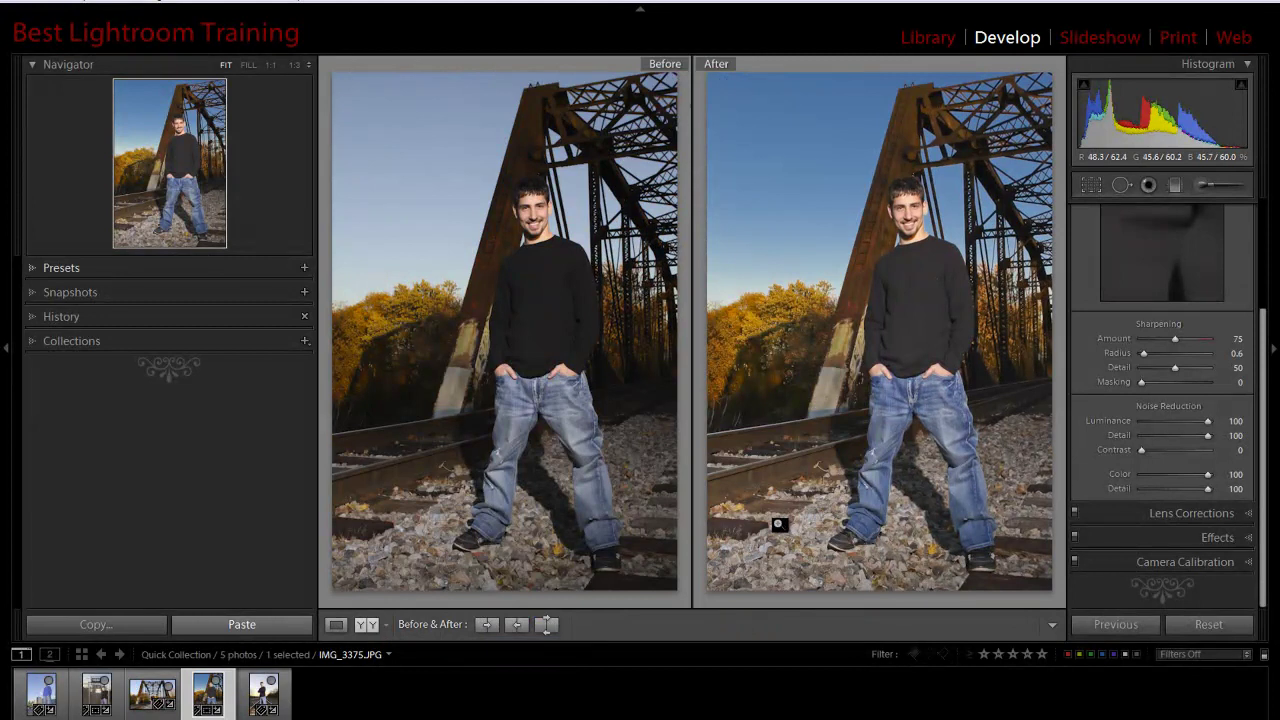